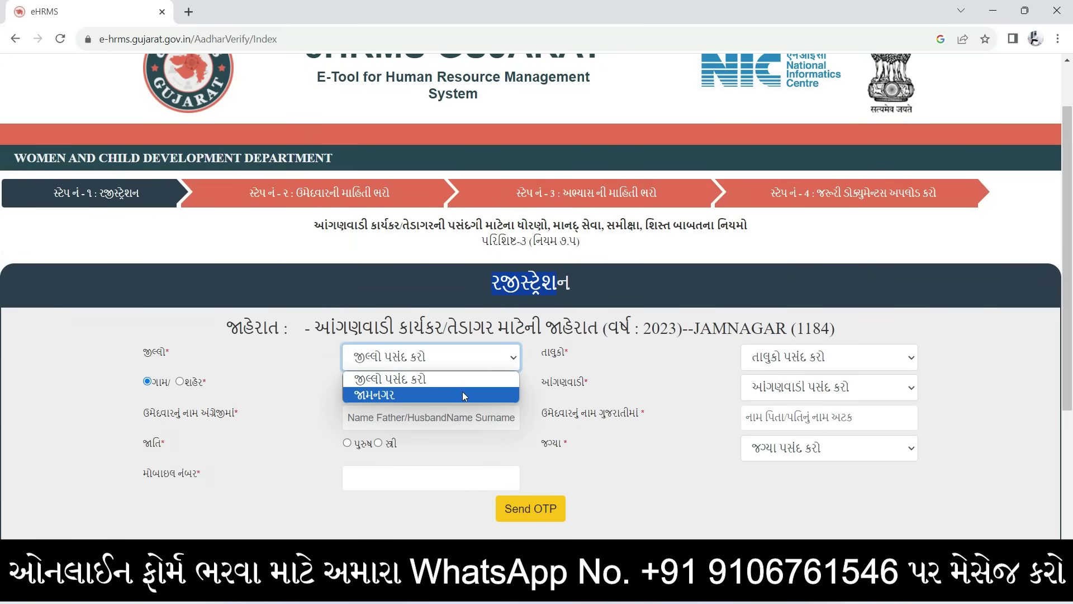
Set the registration district to જામનગર and the taluka to જામનગર ગ્રામ્ય
{"action": "left_click", "coordinate": [461, 394]}
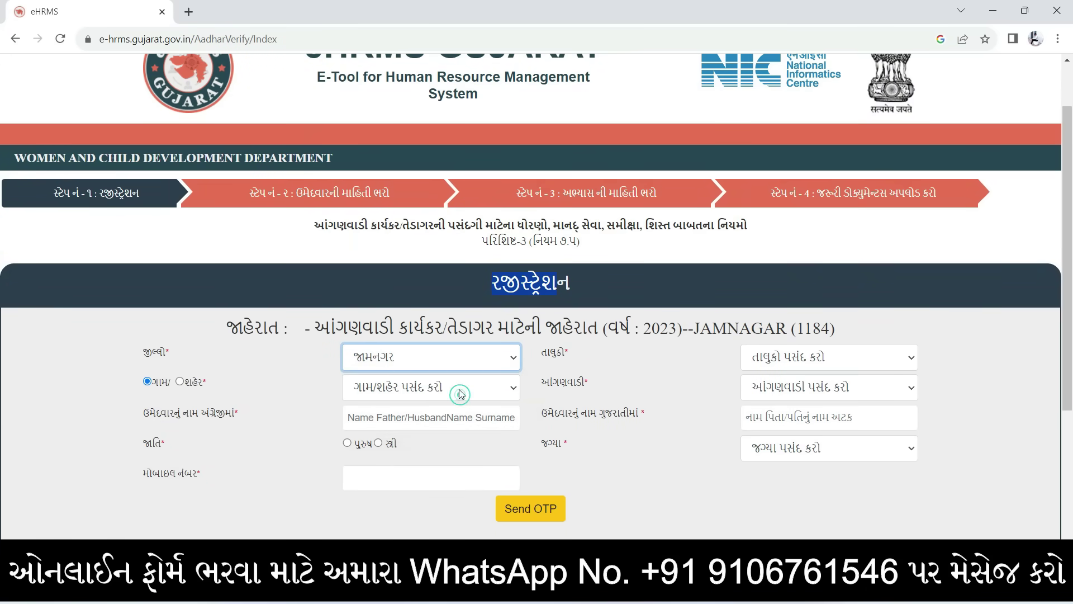
{"action": "left_click", "coordinate": [771, 362]}
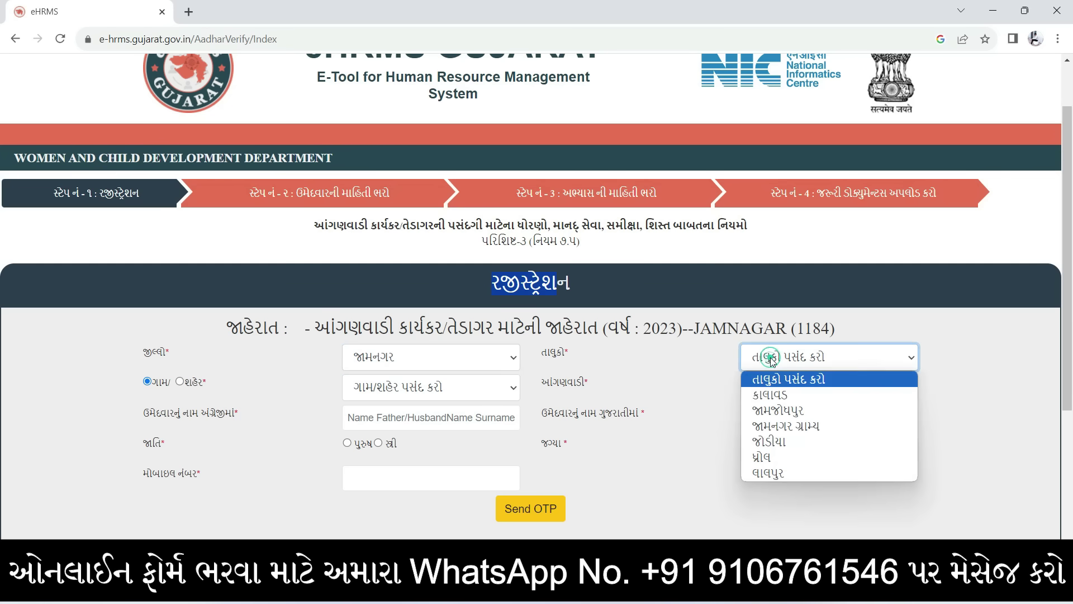
{"action": "left_click", "coordinate": [782, 428]}
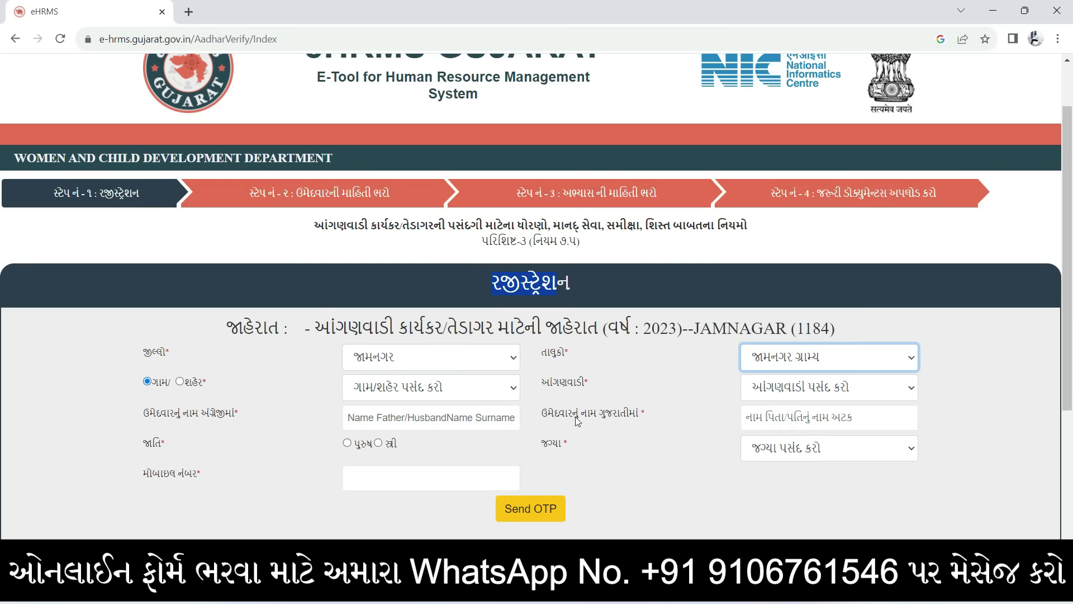
With the village (ગામ) option chosen, set the village to DHRANGDA and the anganwadi to DRANGDA-1
{"action": "left_click_drag", "start_coordinate": [157, 385], "coordinate": [198, 382]}
{"action": "left_click", "coordinate": [148, 381]}
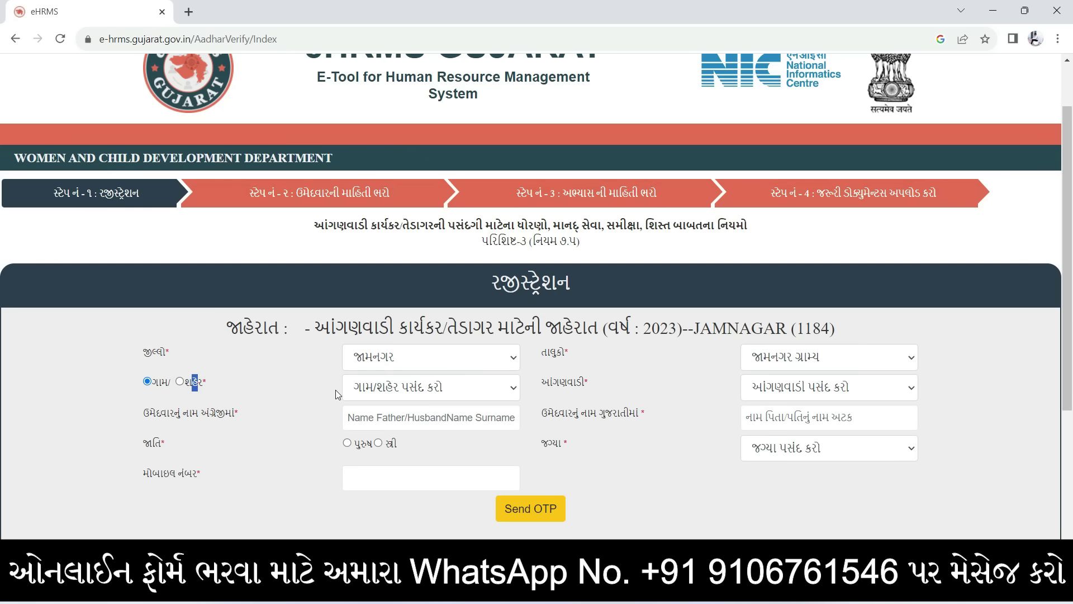
{"action": "left_click", "coordinate": [402, 386]}
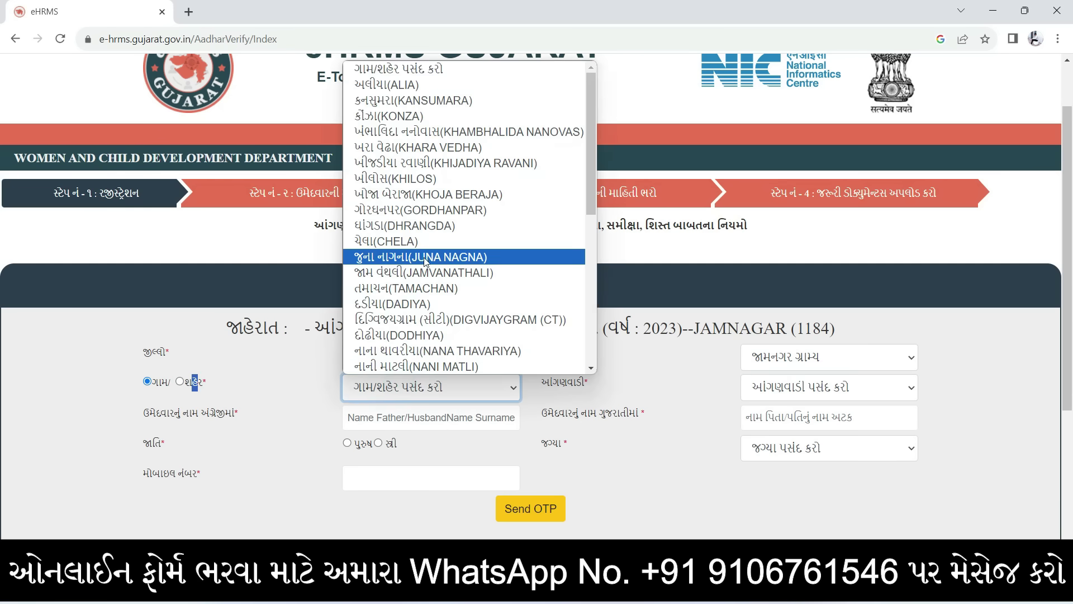
{"action": "scroll", "coordinate": [416, 279], "scroll_direction": "down", "scroll_amount": 5}
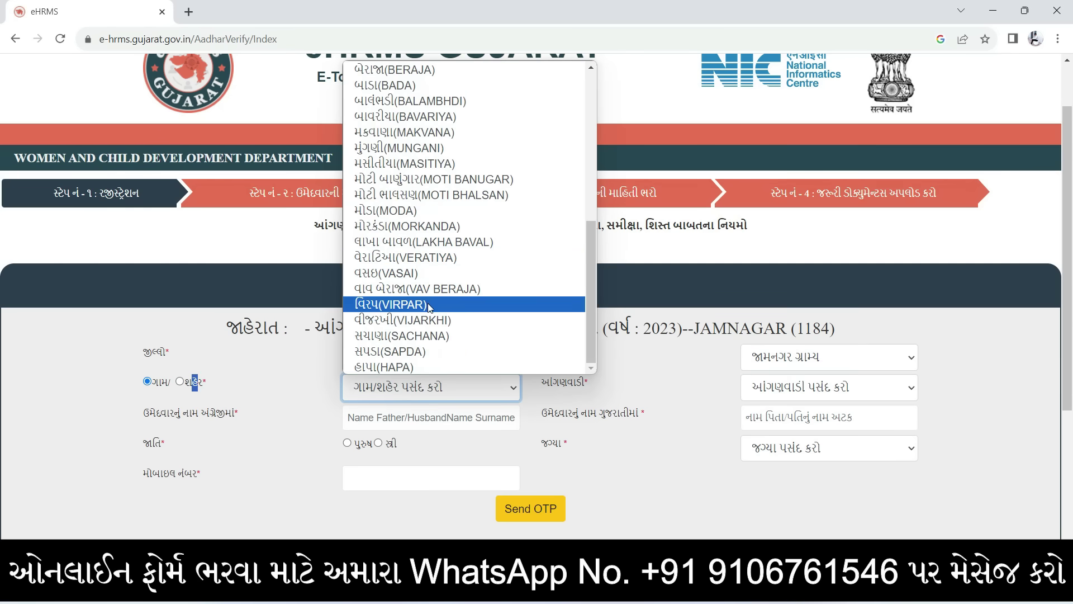
{"action": "left_click", "coordinate": [781, 389]}
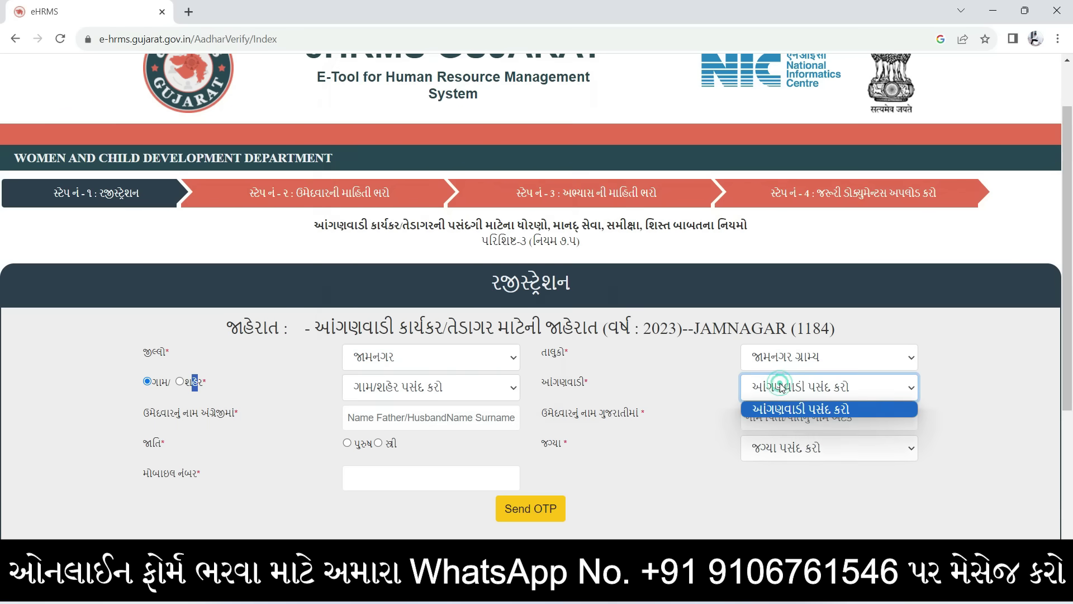
{"action": "left_click", "coordinate": [454, 388]}
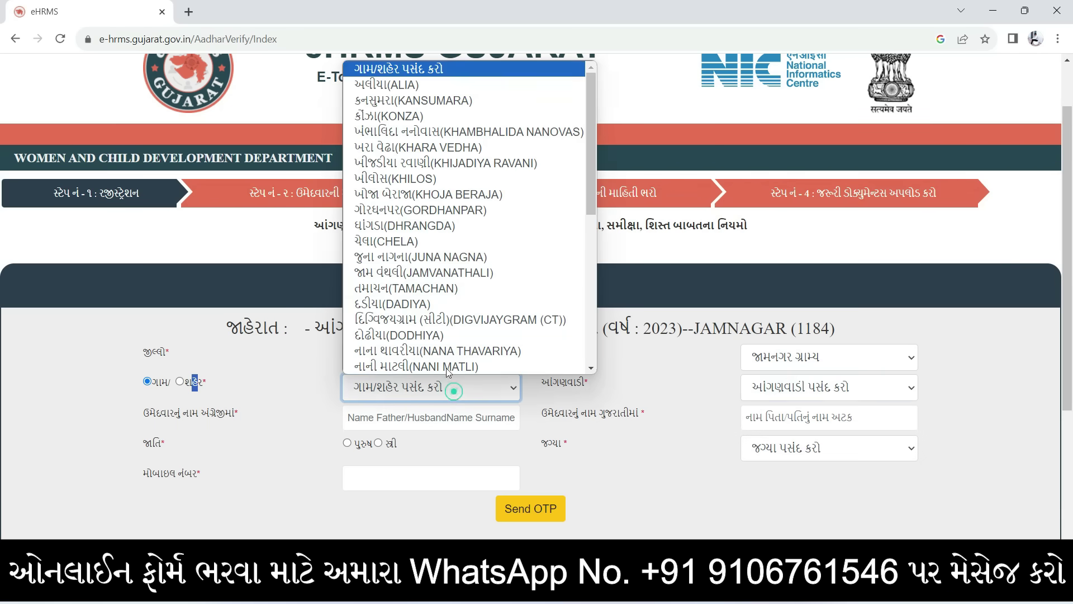
{"action": "left_click", "coordinate": [413, 227]}
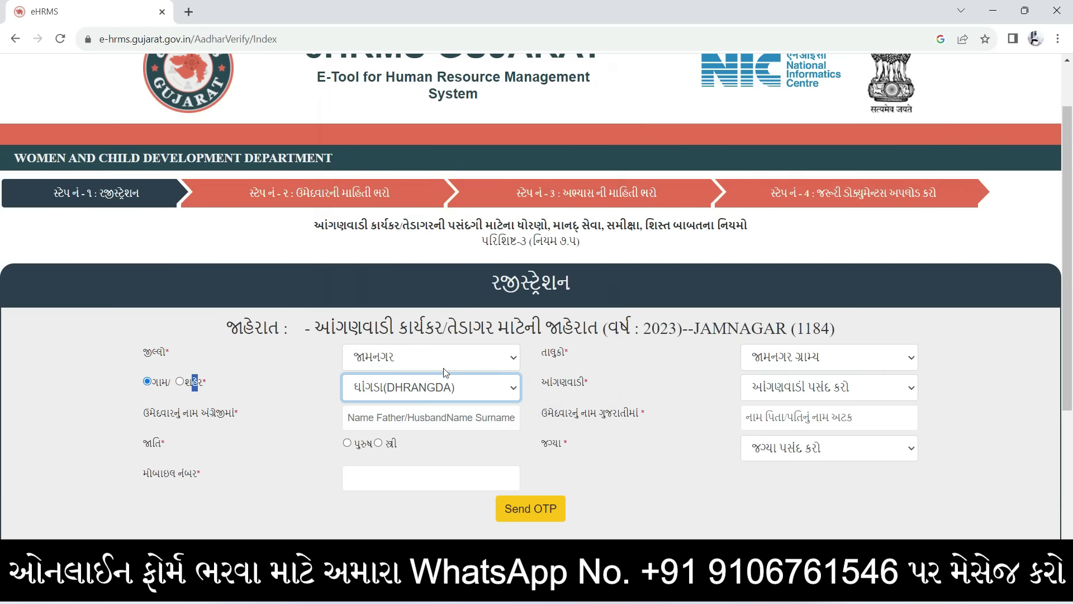
{"action": "left_click", "coordinate": [797, 388]}
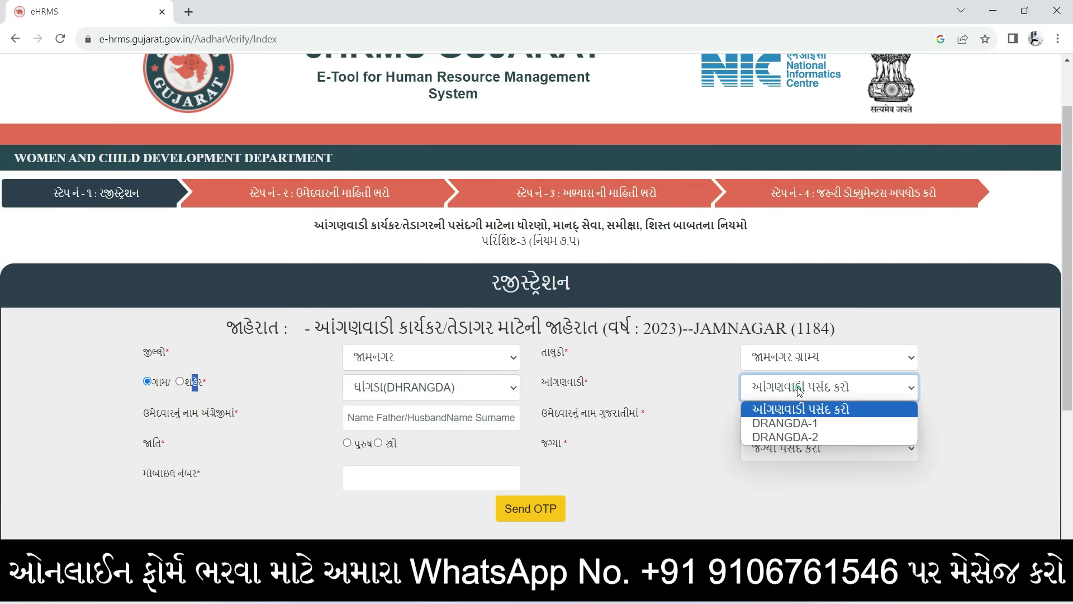
{"action": "left_click", "coordinate": [804, 425]}
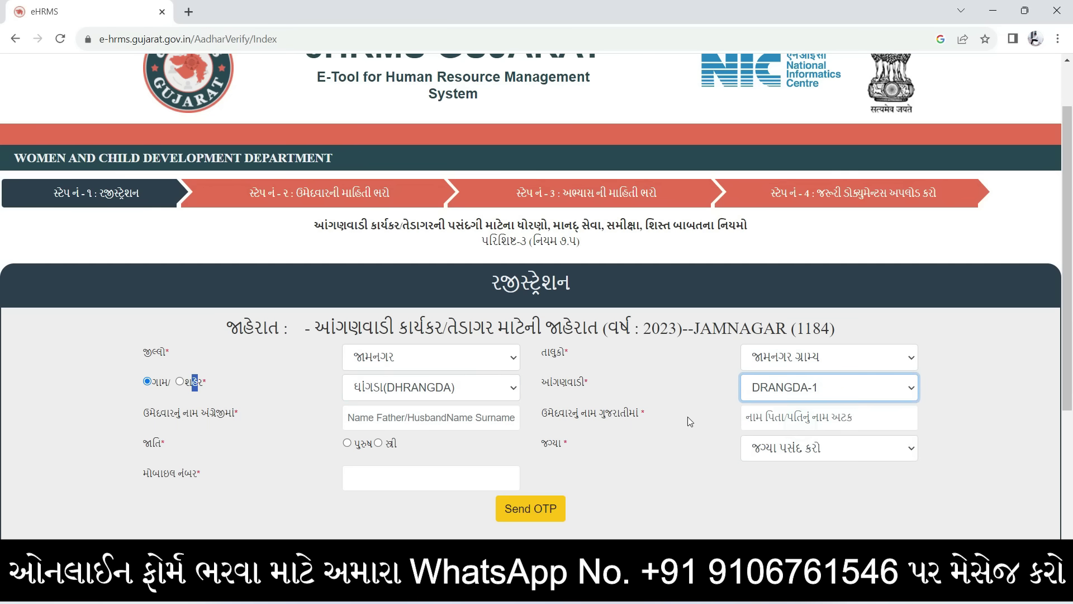
Examine the candidate's English and Gujarati name, gender, post and mobile number fields on the registration form
{"action": "left_click_drag", "start_coordinate": [141, 414], "coordinate": [227, 419]}
{"action": "left_click", "coordinate": [386, 416]}
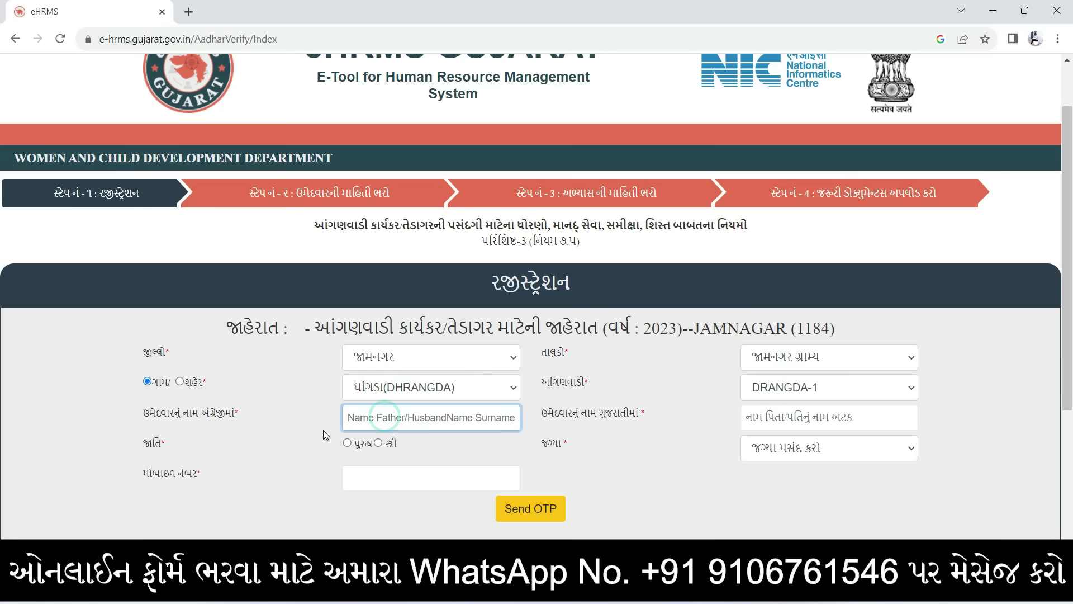
{"action": "left_click_drag", "start_coordinate": [549, 417], "coordinate": [646, 420]}
{"action": "left_click", "coordinate": [760, 416]}
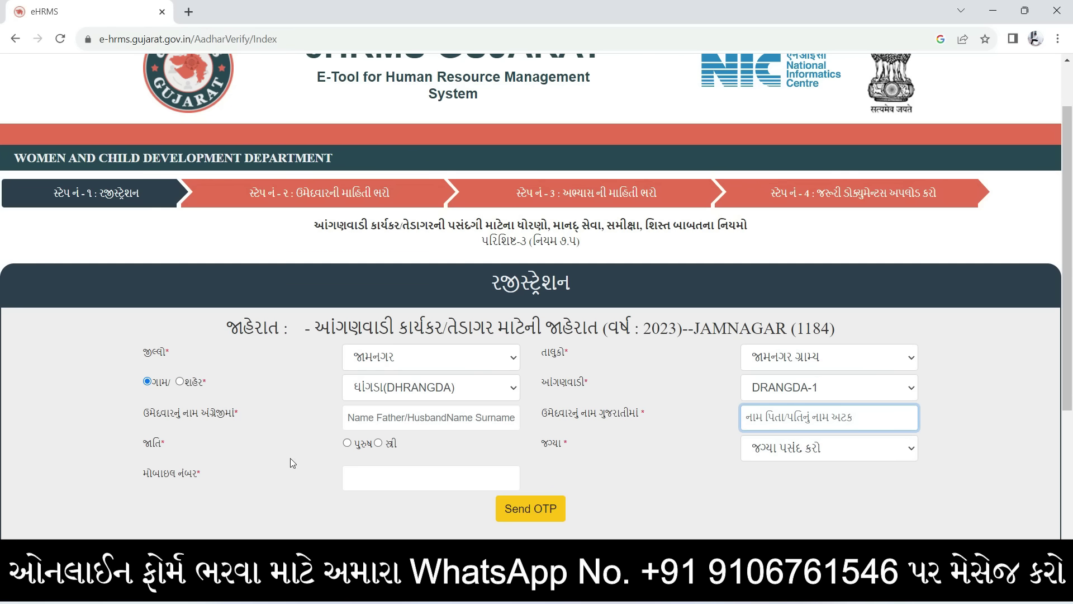
{"action": "double_click", "coordinate": [149, 443]}
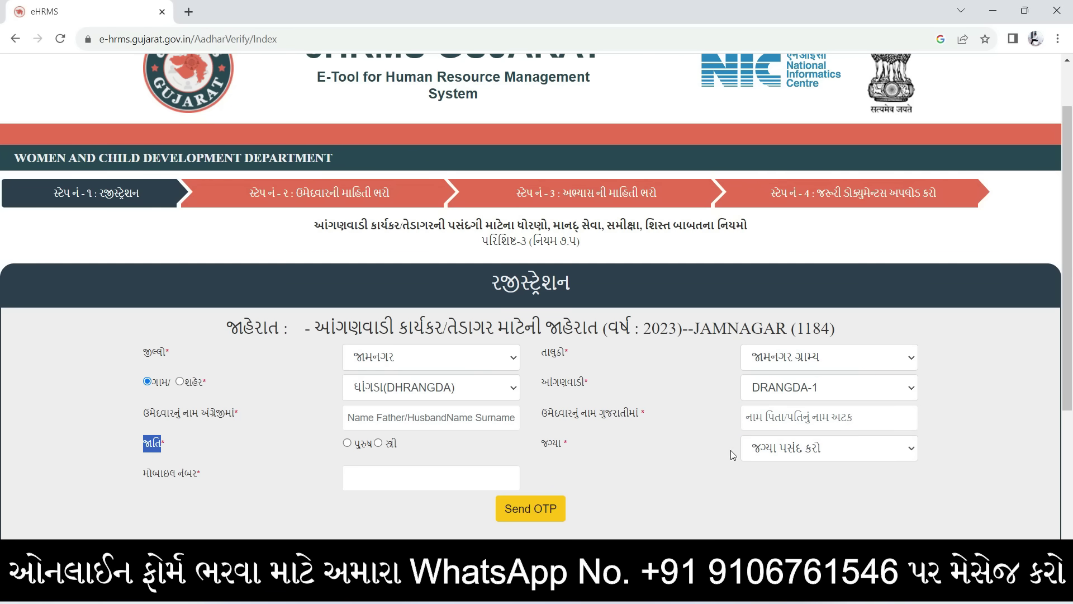
{"action": "left_click", "coordinate": [777, 448]}
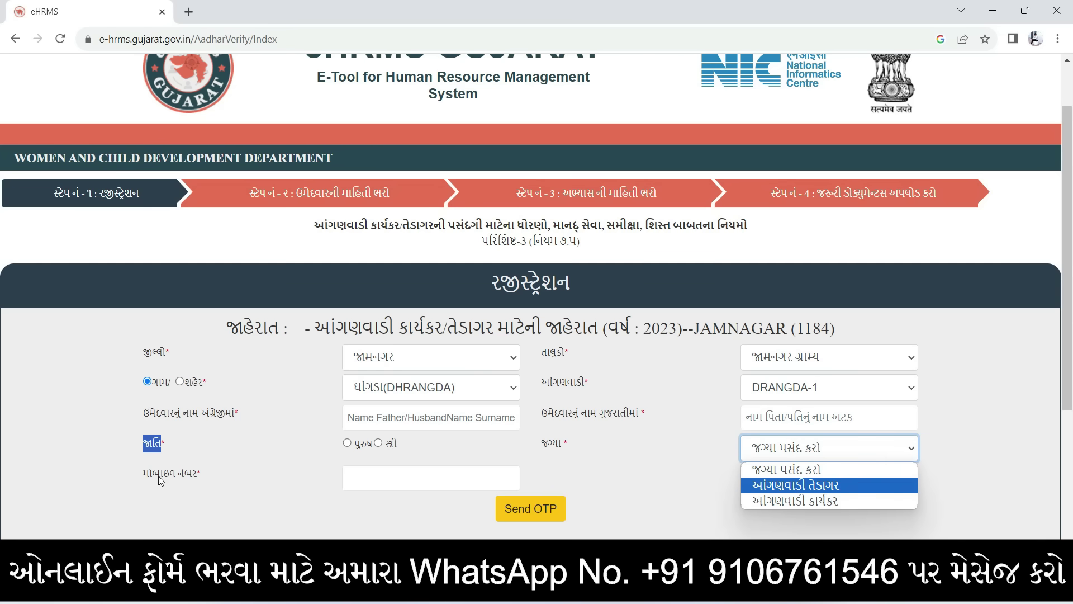
{"action": "double_click", "coordinate": [142, 476]}
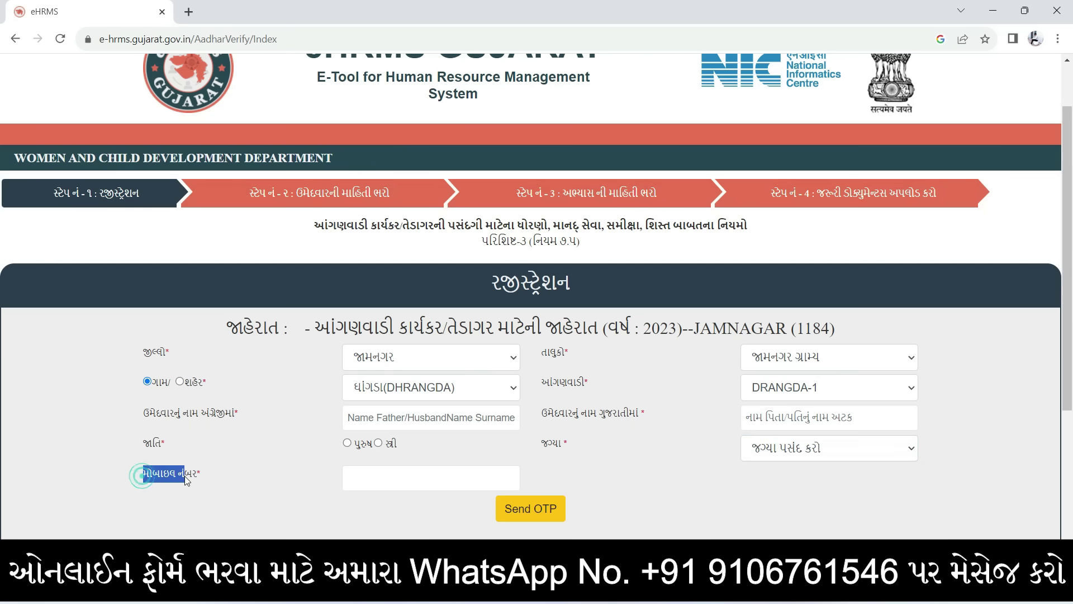
{"action": "left_click", "coordinate": [378, 481]}
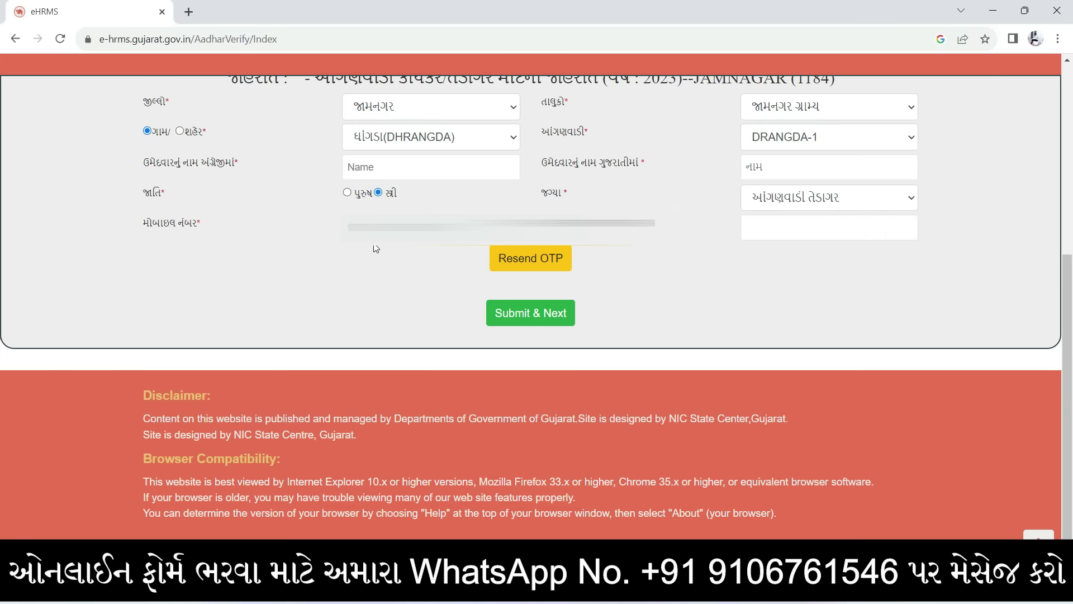
Check the mobile number, go to the OTP field and submit the registration to continue to the candidate information form
{"action": "double_click", "coordinate": [347, 232]}
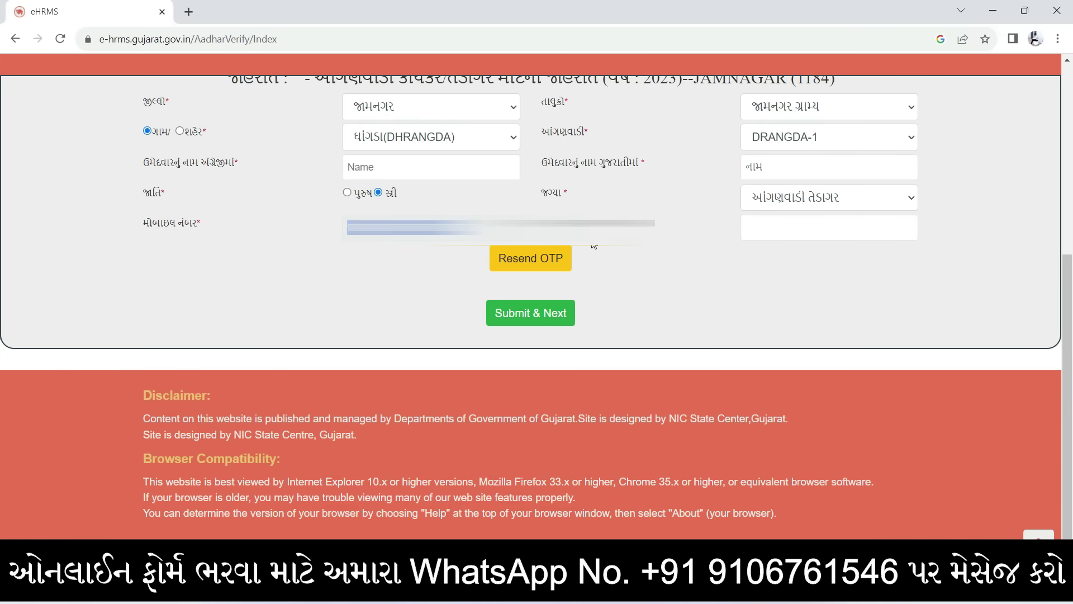
{"action": "left_click", "coordinate": [780, 231]}
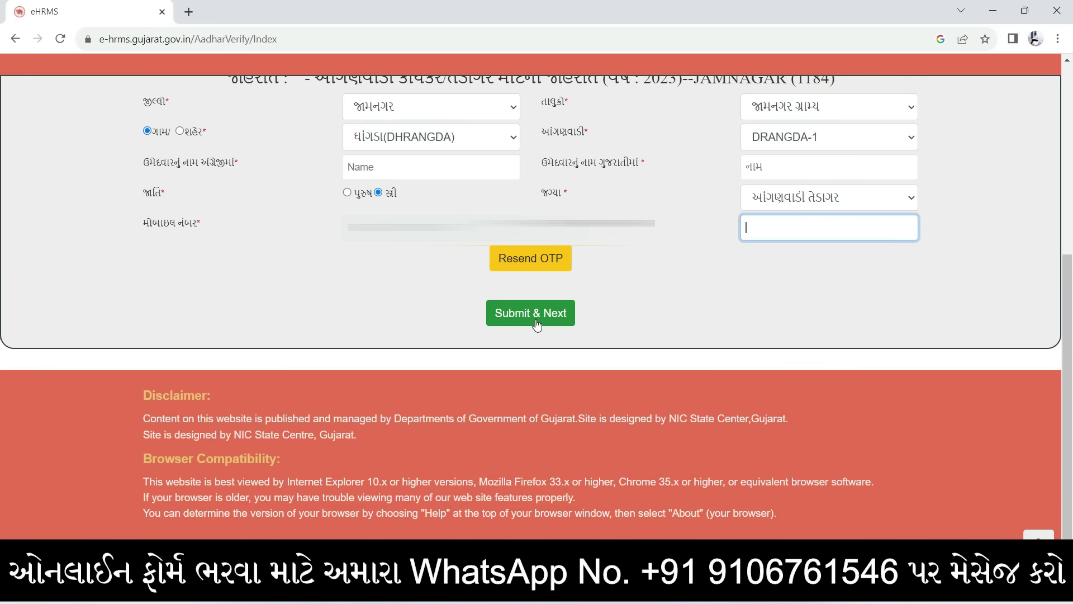
{"action": "left_click", "coordinate": [537, 325]}
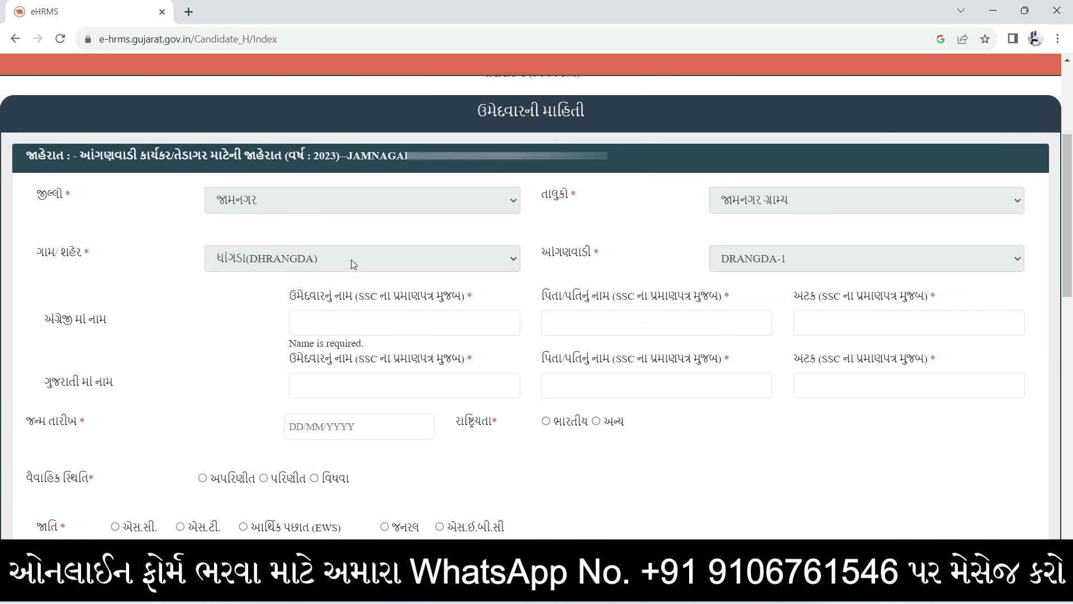
Review the prefilled district, village and anganwadi fields on the candidate information form
{"action": "mouse_move", "coordinate": [54, 199]}
{"action": "left_mouse_down"}
{"action": "mouse_move", "coordinate": [33, 193]}
{"action": "mouse_move", "coordinate": [69, 213]}
{"action": "left_mouse_up"}
{"action": "left_click_drag", "start_coordinate": [41, 259], "coordinate": [81, 259]}
{"action": "left_click_drag", "start_coordinate": [545, 256], "coordinate": [582, 257]}
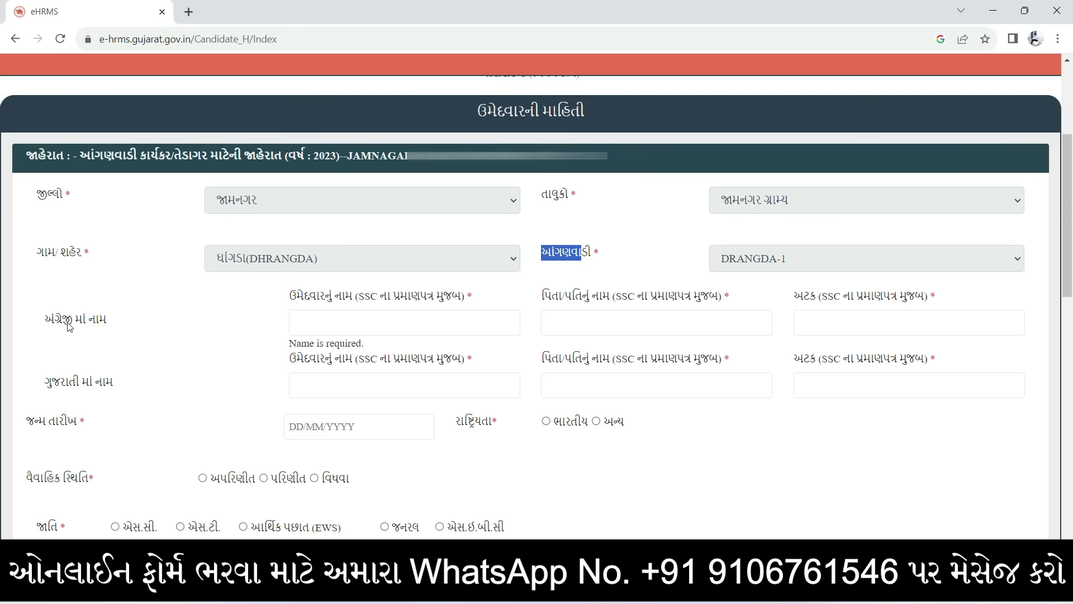
Examine the English name fields for the candidate, father or husband, and surname, including the SSC certificate requirement
{"action": "left_click_drag", "start_coordinate": [43, 321], "coordinate": [104, 325]}
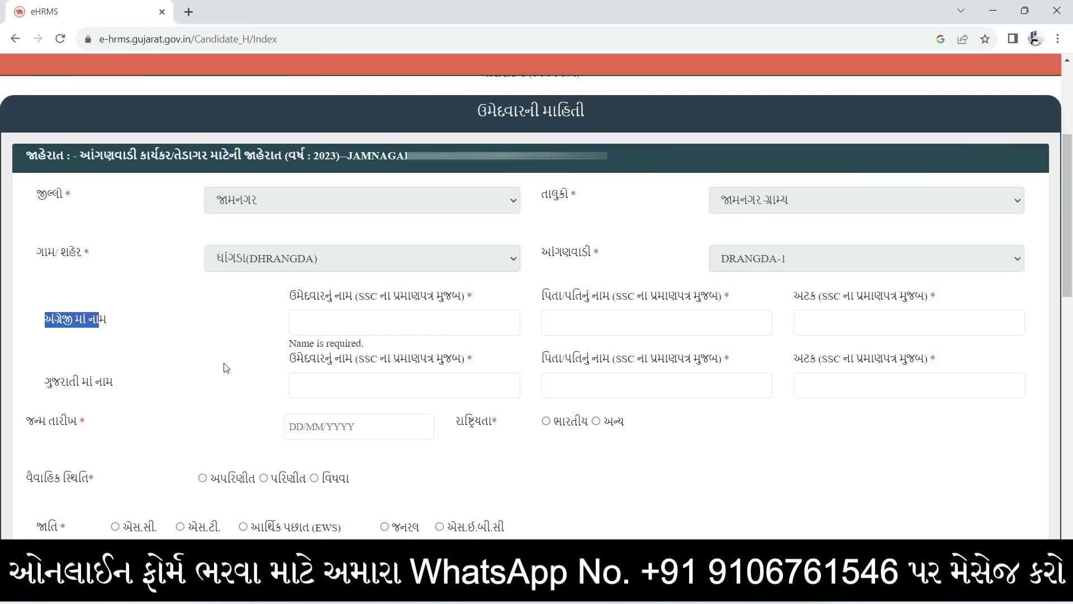
{"action": "left_click", "coordinate": [286, 295]}
{"action": "left_click_drag", "start_coordinate": [287, 295], "coordinate": [358, 296]}
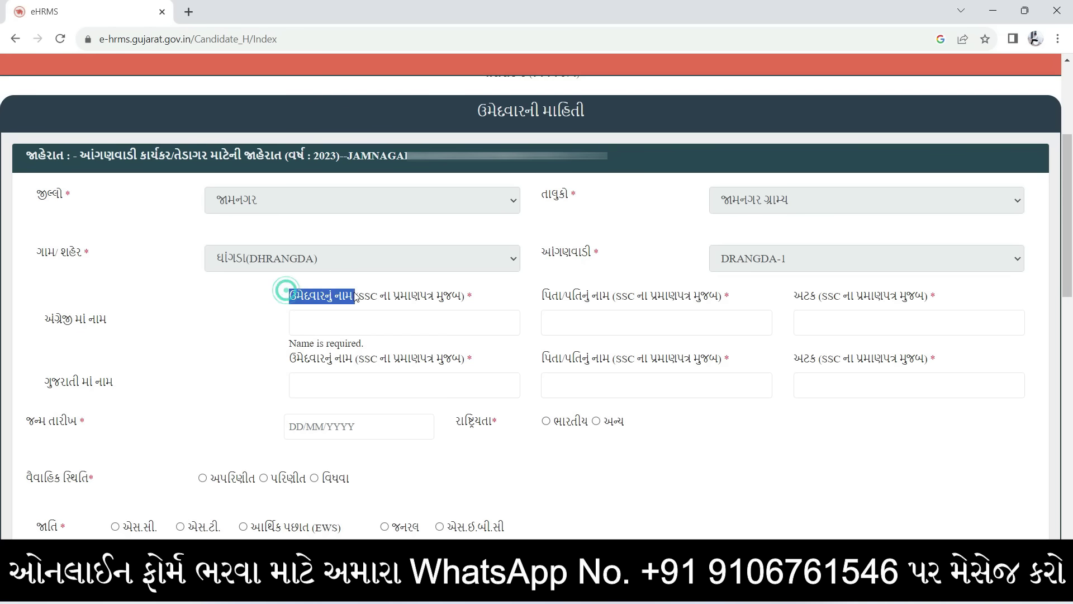
{"action": "left_click", "coordinate": [329, 321]}
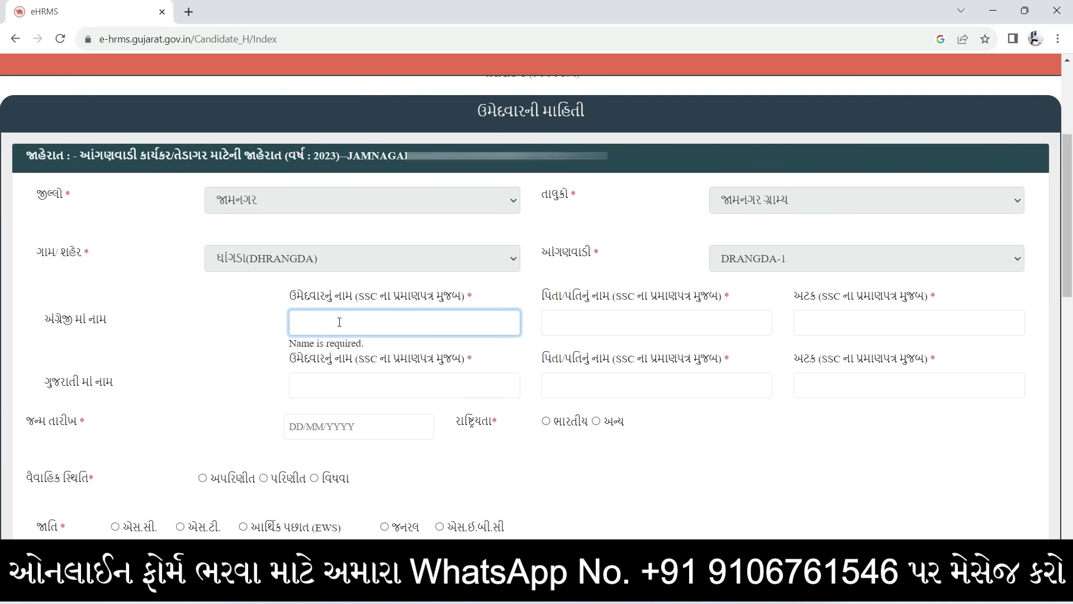
{"action": "left_click_drag", "start_coordinate": [356, 296], "coordinate": [378, 298]}
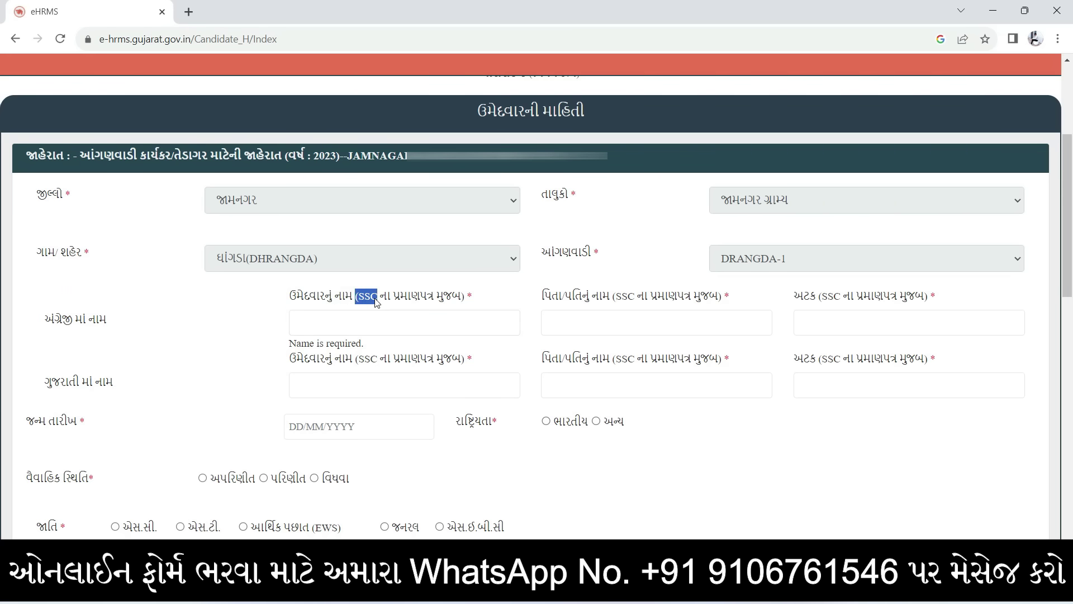
{"action": "left_click_drag", "start_coordinate": [297, 294], "coordinate": [316, 299]}
{"action": "left_click", "coordinate": [310, 322]}
{"action": "left_click", "coordinate": [309, 322]}
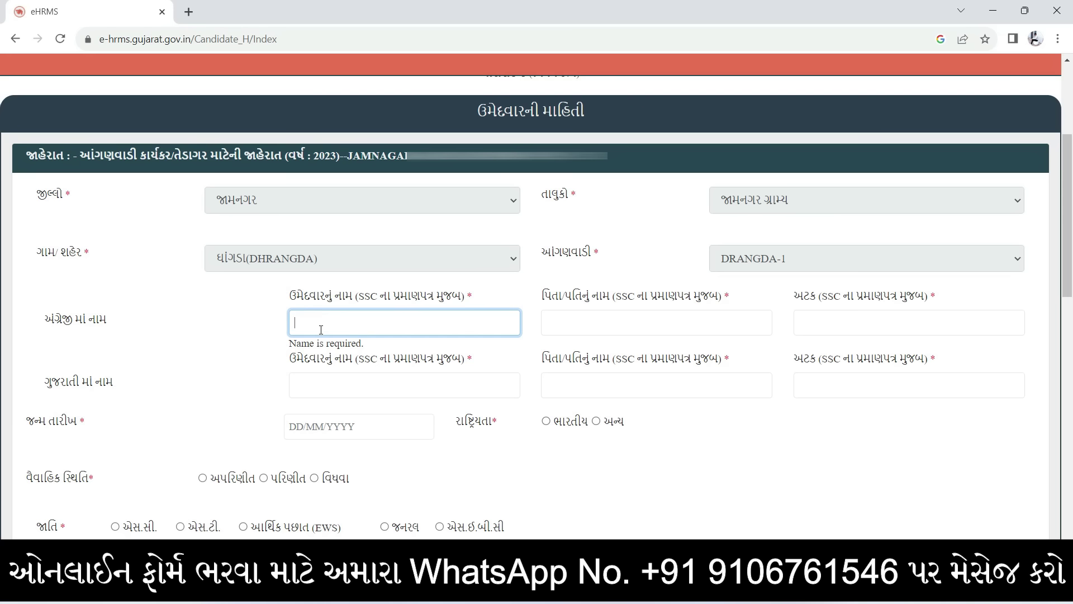
{"action": "left_click_drag", "start_coordinate": [542, 297], "coordinate": [602, 296]}
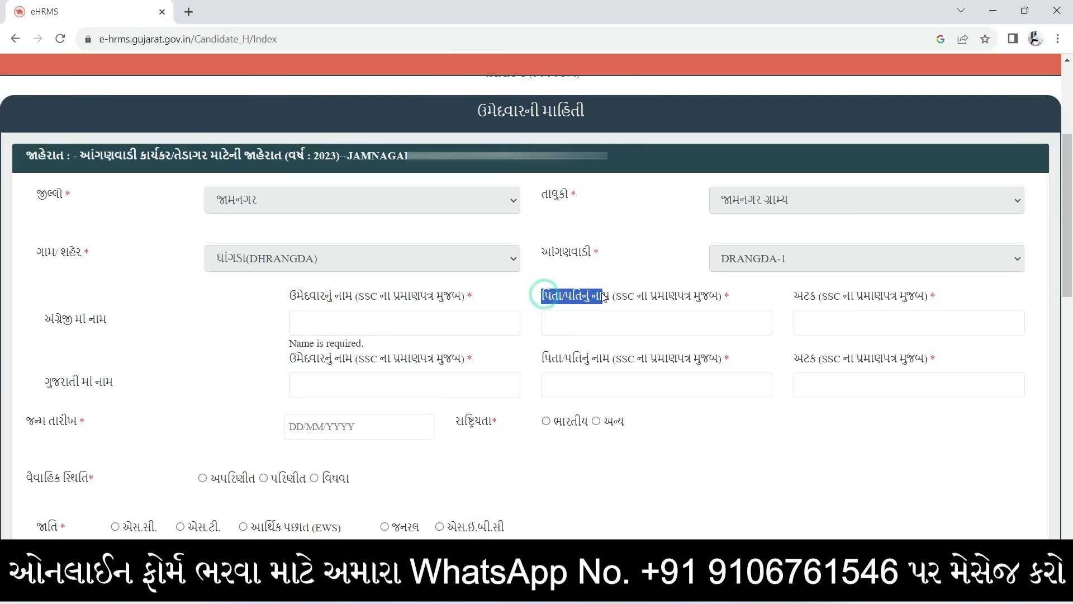
{"action": "left_click", "coordinate": [582, 324]}
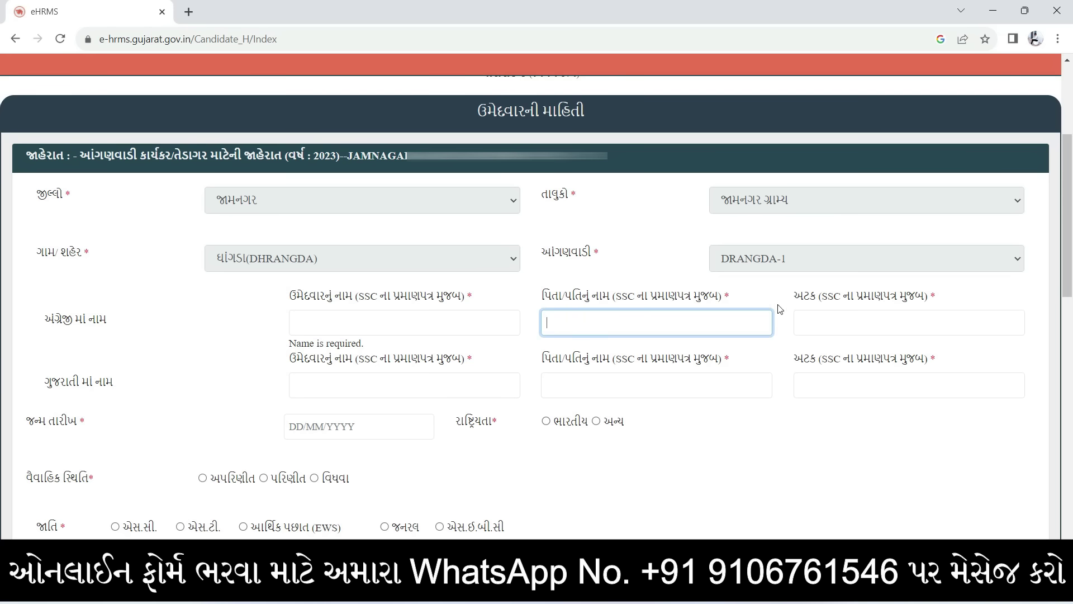
{"action": "left_click_drag", "start_coordinate": [796, 301], "coordinate": [829, 322]}
{"action": "left_click", "coordinate": [827, 327]}
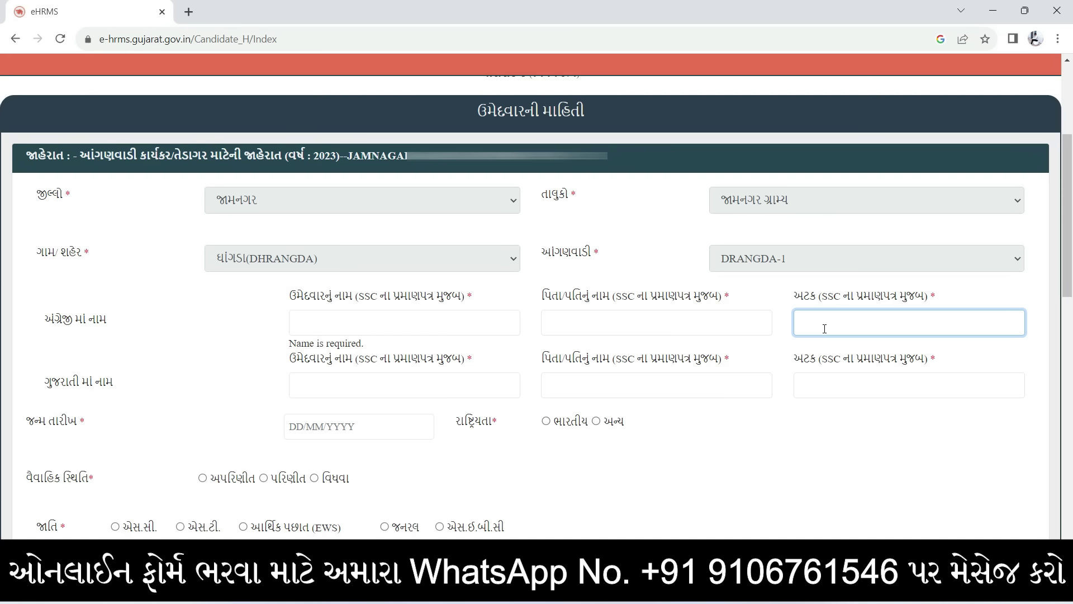
Go through the Gujarati name fields for the candidate, father or husband, and surname
{"action": "triple_click", "coordinate": [44, 382]}
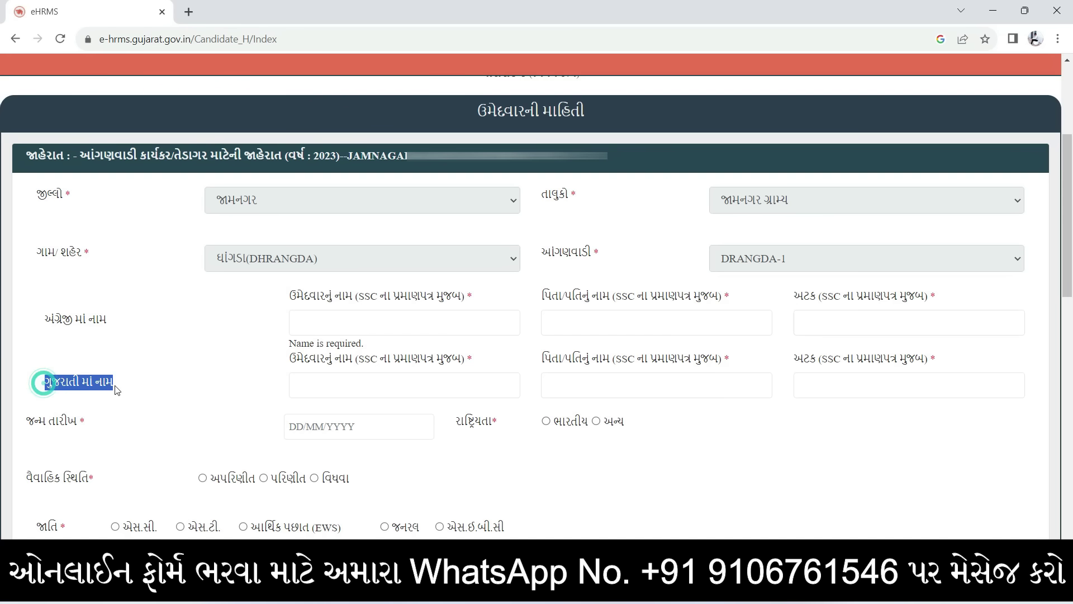
{"action": "left_click", "coordinate": [333, 388]}
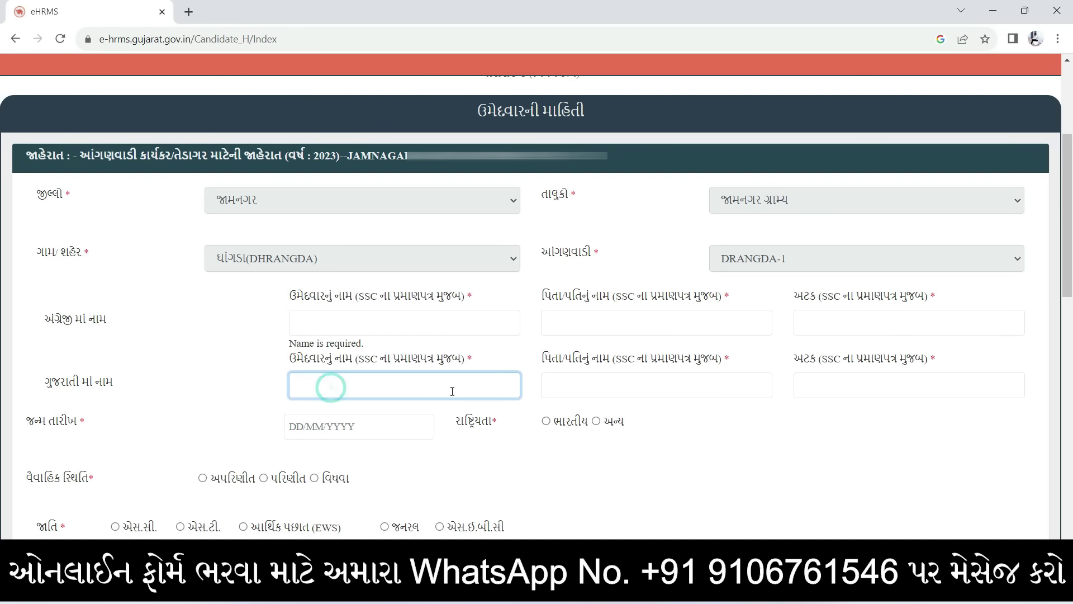
{"action": "left_click", "coordinate": [560, 386]}
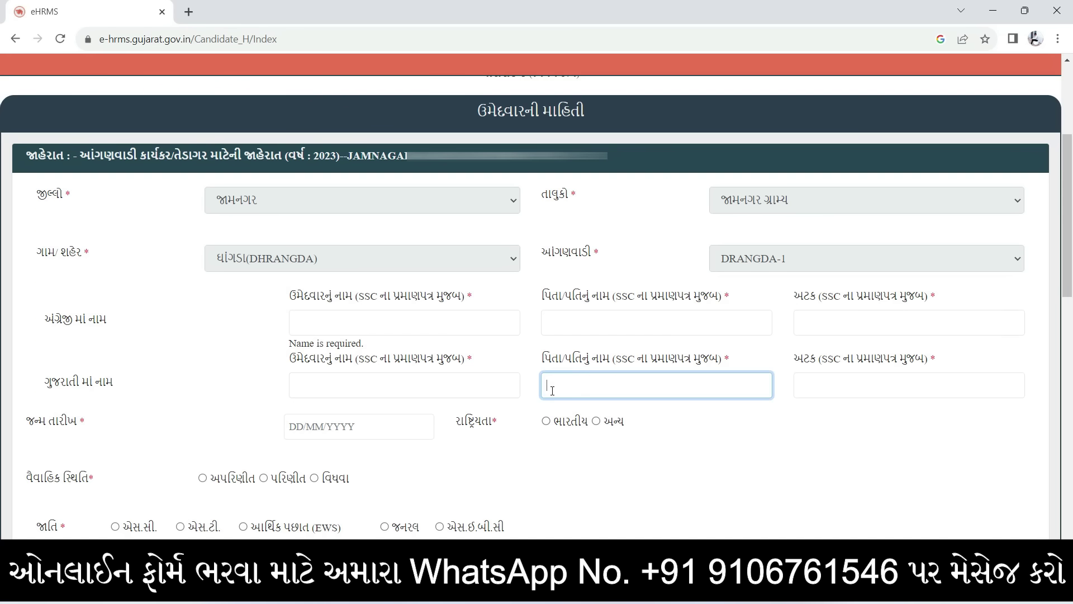
{"action": "left_click", "coordinate": [820, 382]}
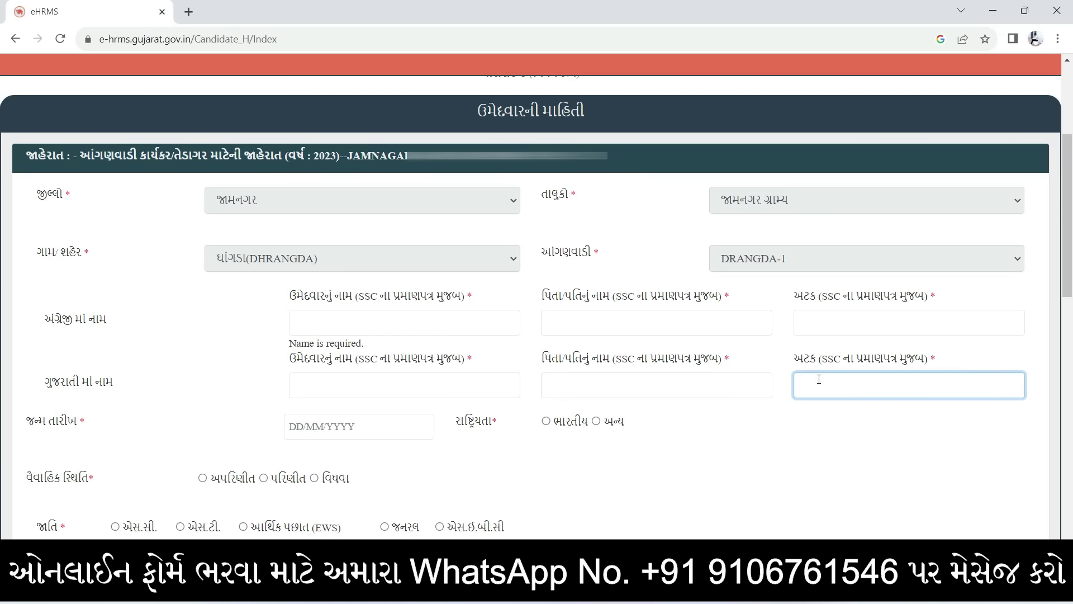
Examine the date of birth field with its calendar and the nationality field on the candidate form
{"action": "double_click", "coordinate": [40, 420]}
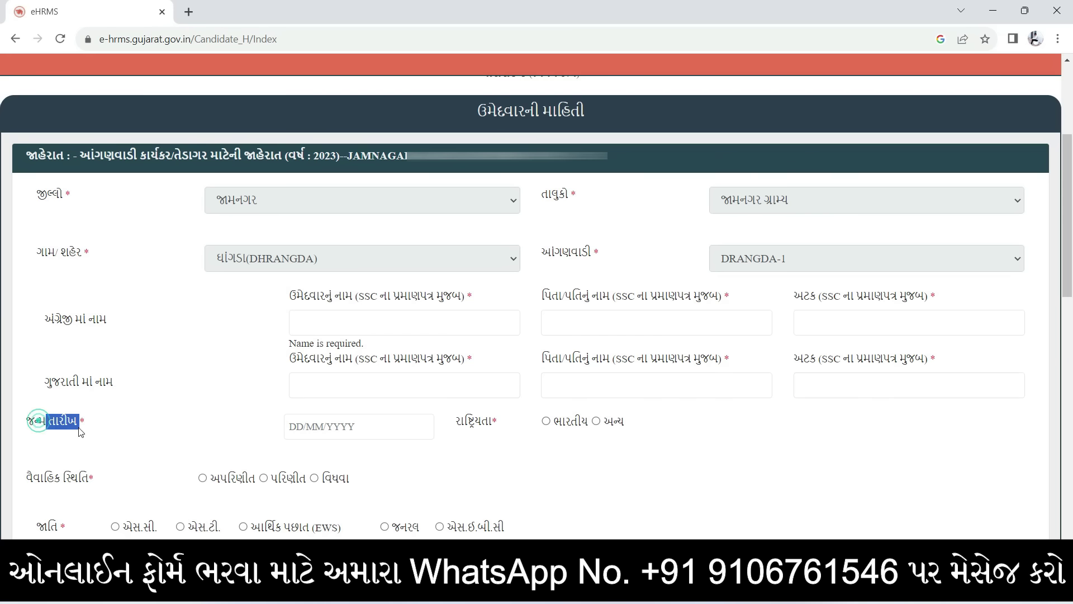
{"action": "left_click", "coordinate": [320, 431]}
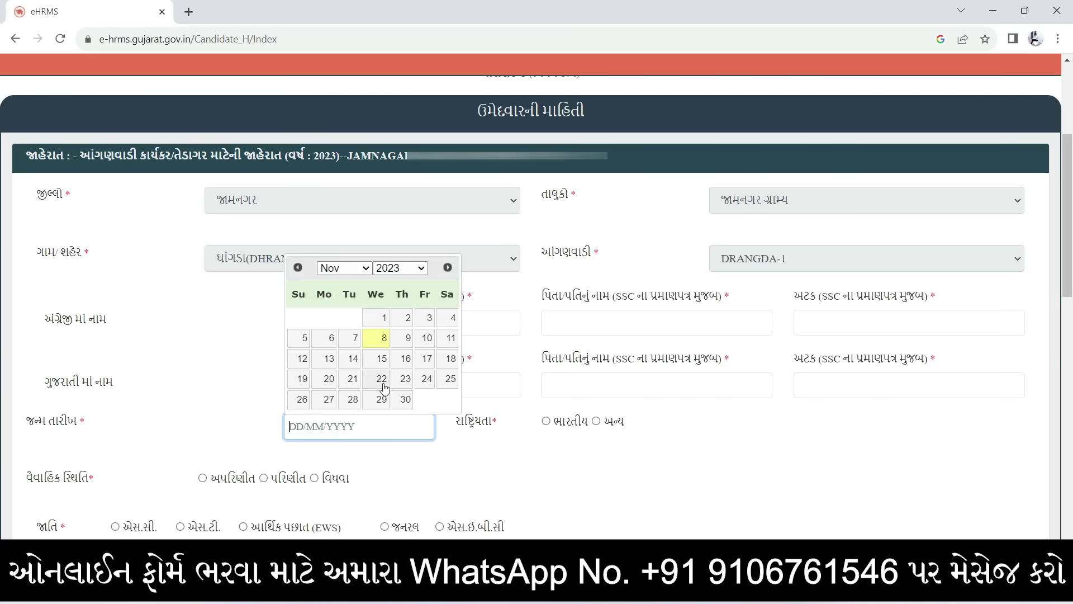
{"action": "double_click", "coordinate": [462, 425]}
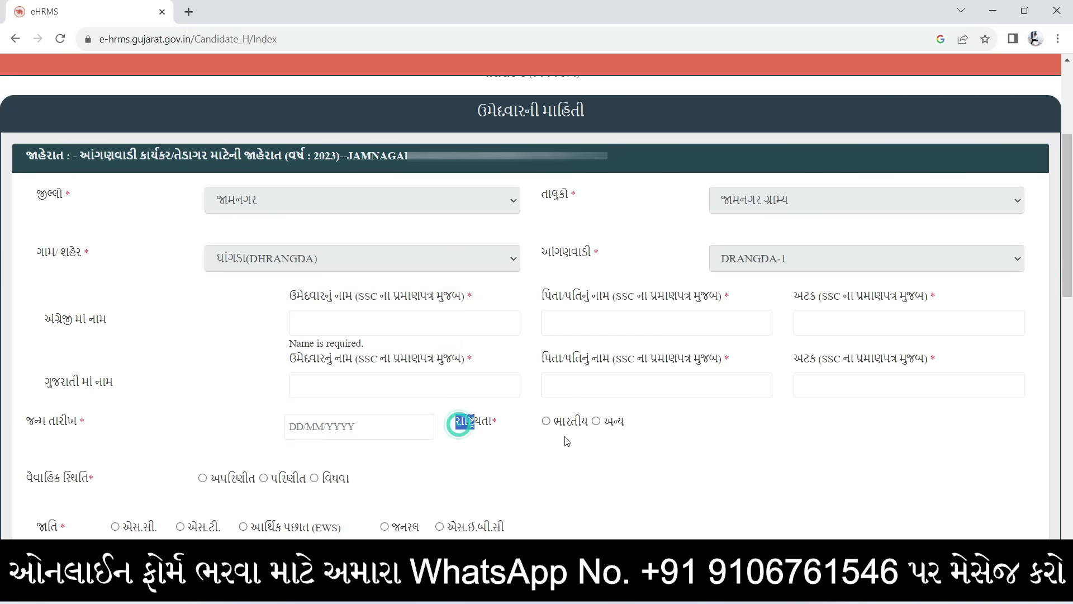
Set the marital status to અપરિણીત (unmarried) and go through the three marital status options
{"action": "left_click", "coordinate": [557, 426]}
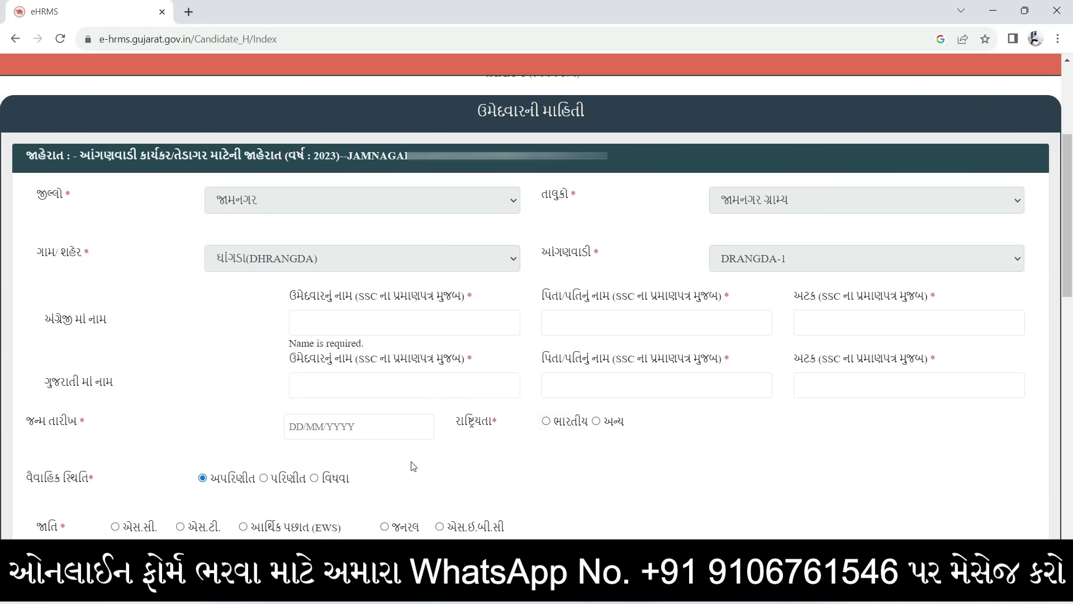
{"action": "left_click_drag", "start_coordinate": [30, 480], "coordinate": [62, 480]}
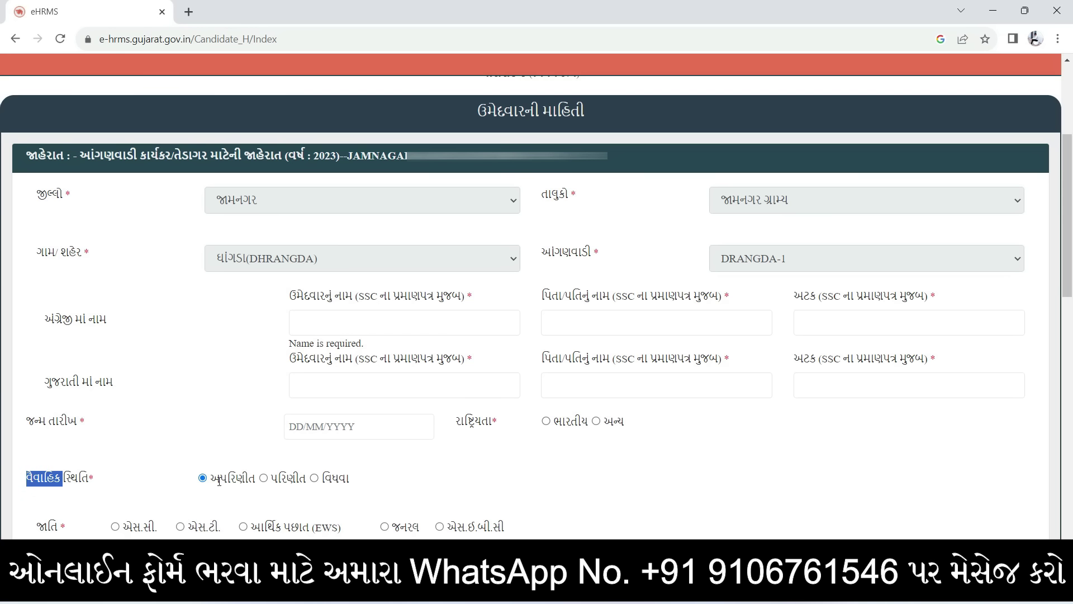
{"action": "left_click_drag", "start_coordinate": [236, 480], "coordinate": [220, 479]}
{"action": "left_click_drag", "start_coordinate": [296, 479], "coordinate": [282, 480]}
{"action": "left_click_drag", "start_coordinate": [350, 480], "coordinate": [323, 481]}
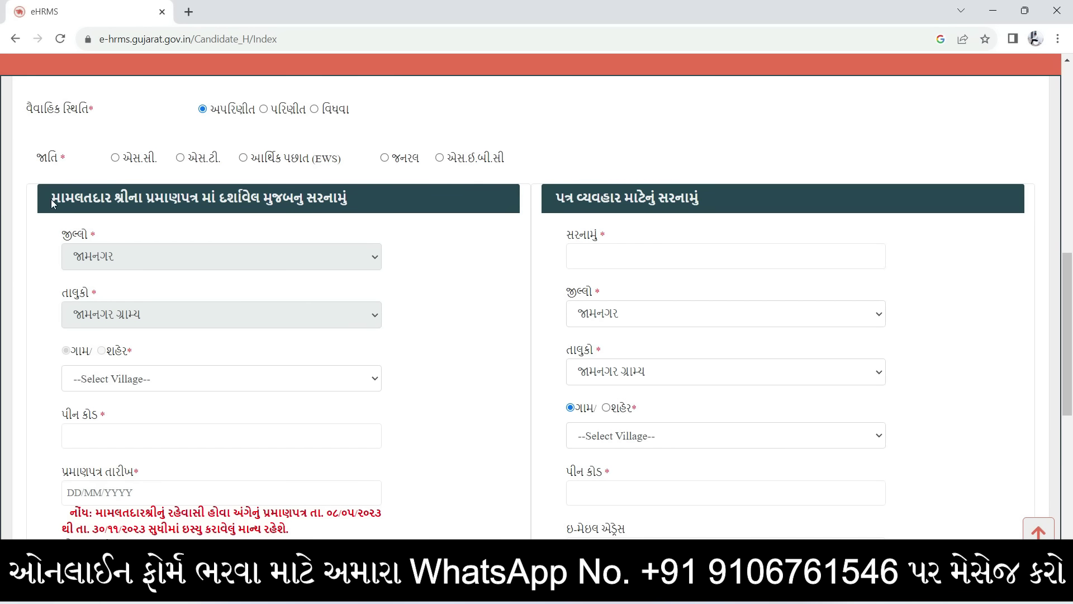
Read the heading of the mamlatdar certificate address section and the note on accepted certificate issue dates
{"action": "left_click_drag", "start_coordinate": [51, 199], "coordinate": [129, 199]}
{"action": "left_click_drag", "start_coordinate": [328, 513], "coordinate": [374, 515]}
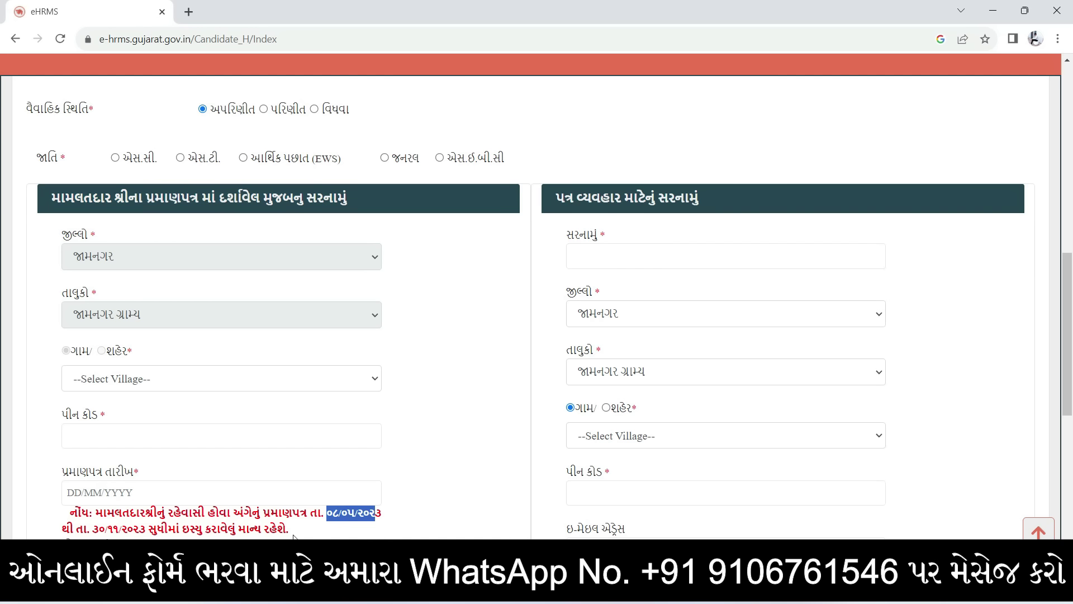
{"action": "left_click_drag", "start_coordinate": [91, 528], "coordinate": [144, 533]}
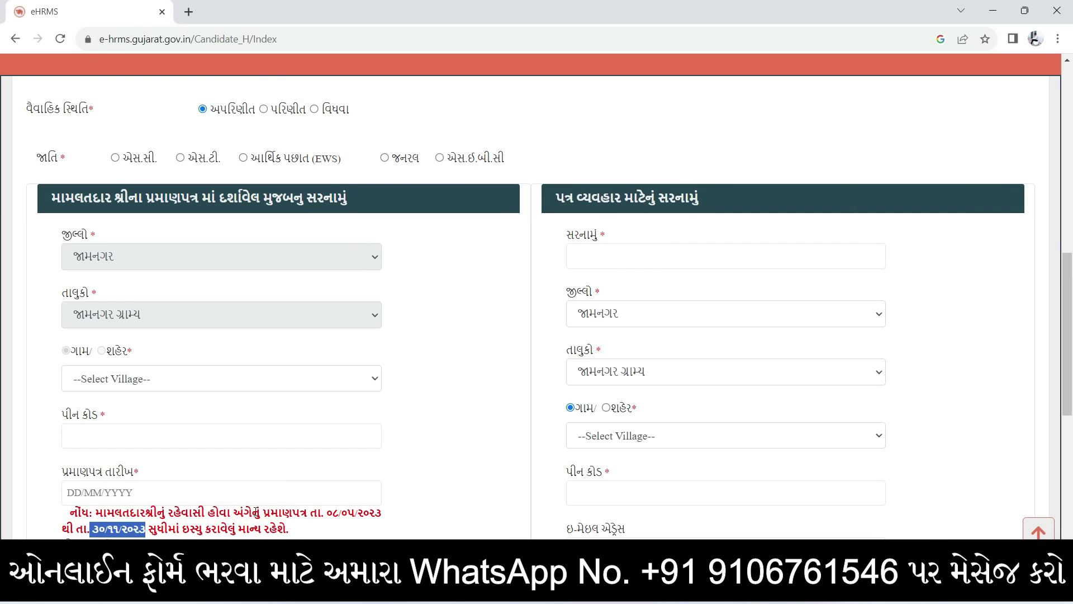
{"action": "left_click_drag", "start_coordinate": [305, 197], "coordinate": [353, 199]}
Review the district, taluka and village fields of the mamlatdar certificate address
{"action": "double_click", "coordinate": [69, 235]}
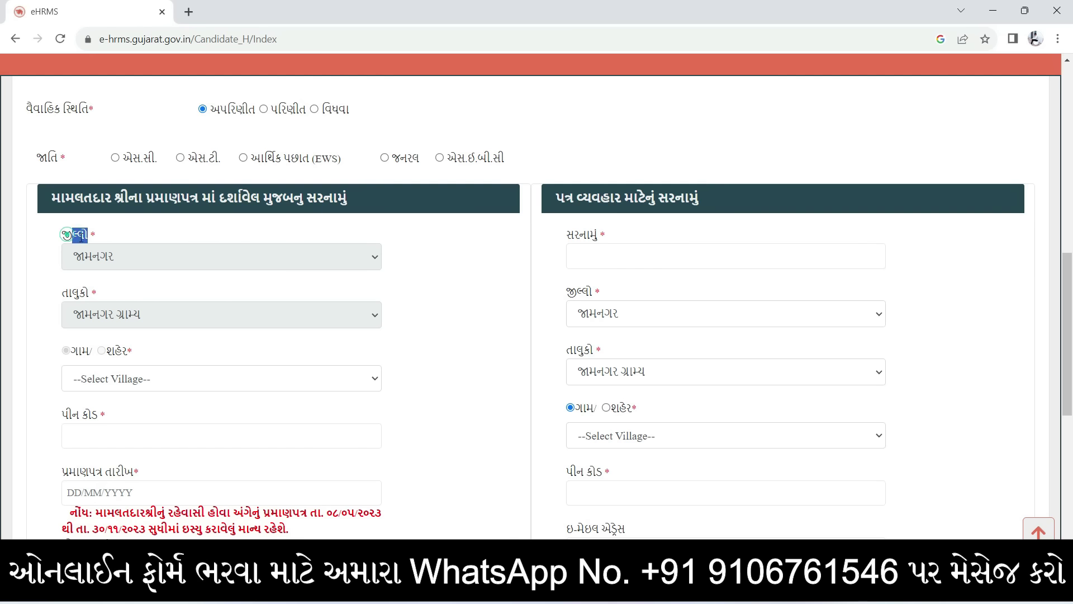
{"action": "left_click", "coordinate": [69, 293]}
{"action": "double_click", "coordinate": [67, 292]}
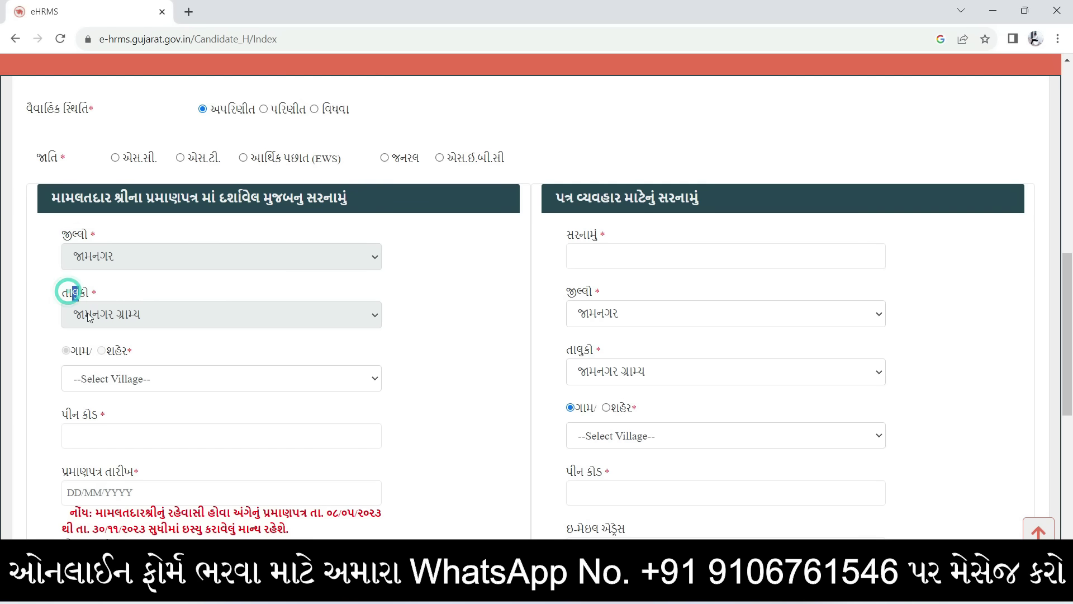
{"action": "left_click", "coordinate": [123, 379]}
{"action": "left_click", "coordinate": [123, 379]}
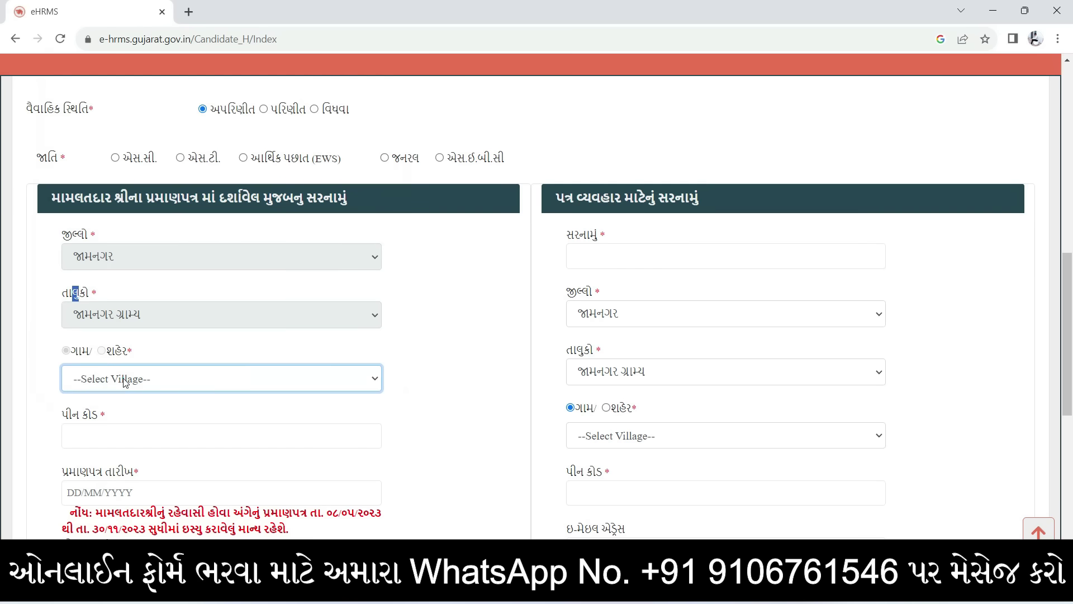
Go through the PIN code and certificate date fields of the mamlatdar certificate address
{"action": "left_click_drag", "start_coordinate": [63, 413], "coordinate": [88, 429]}
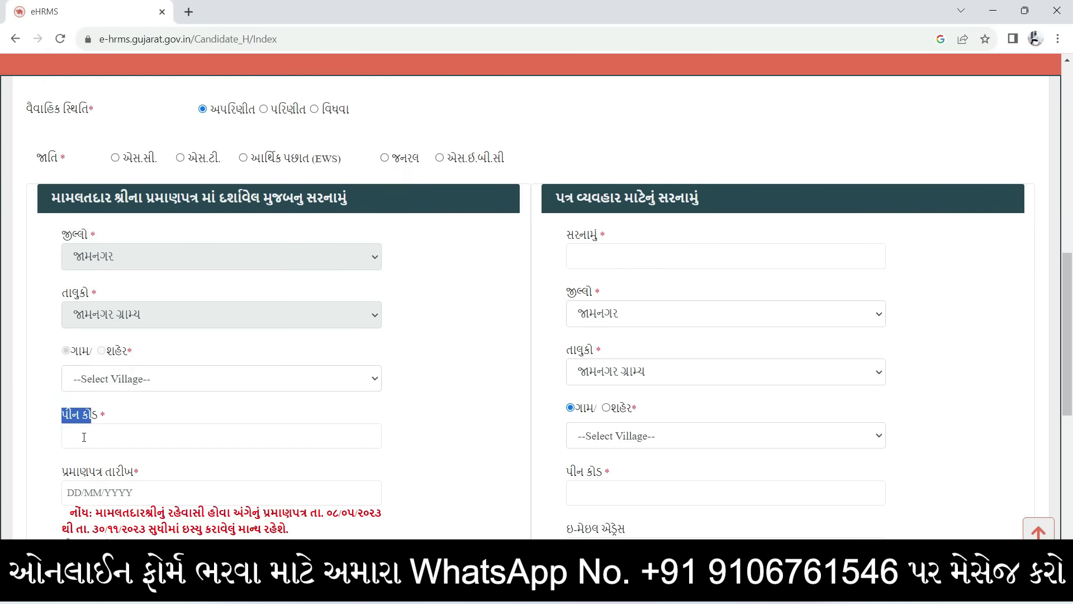
{"action": "left_click", "coordinate": [83, 437]}
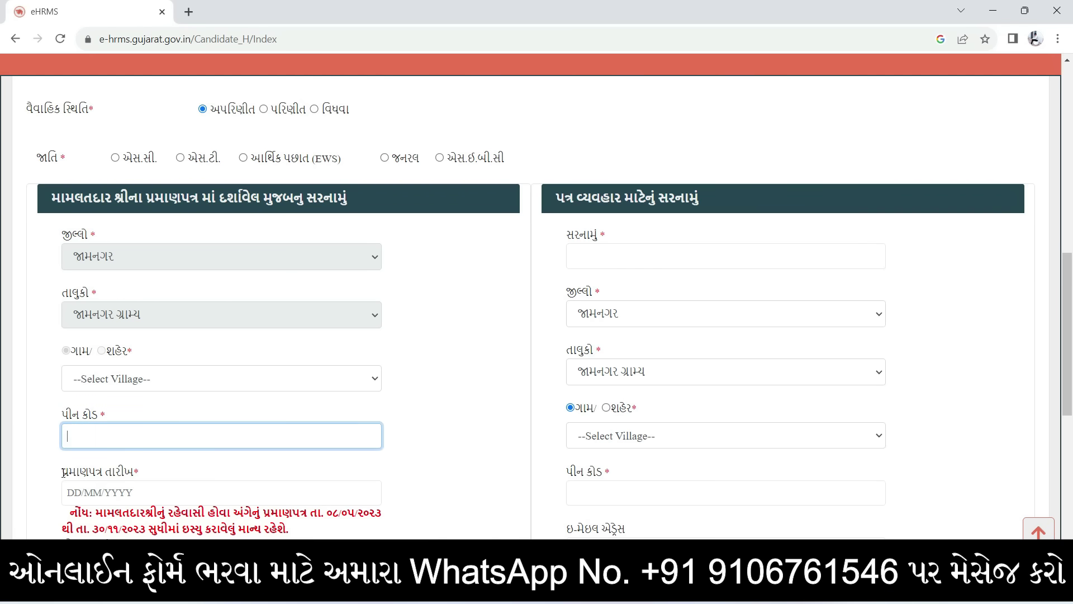
{"action": "left_click_drag", "start_coordinate": [63, 471], "coordinate": [126, 473]}
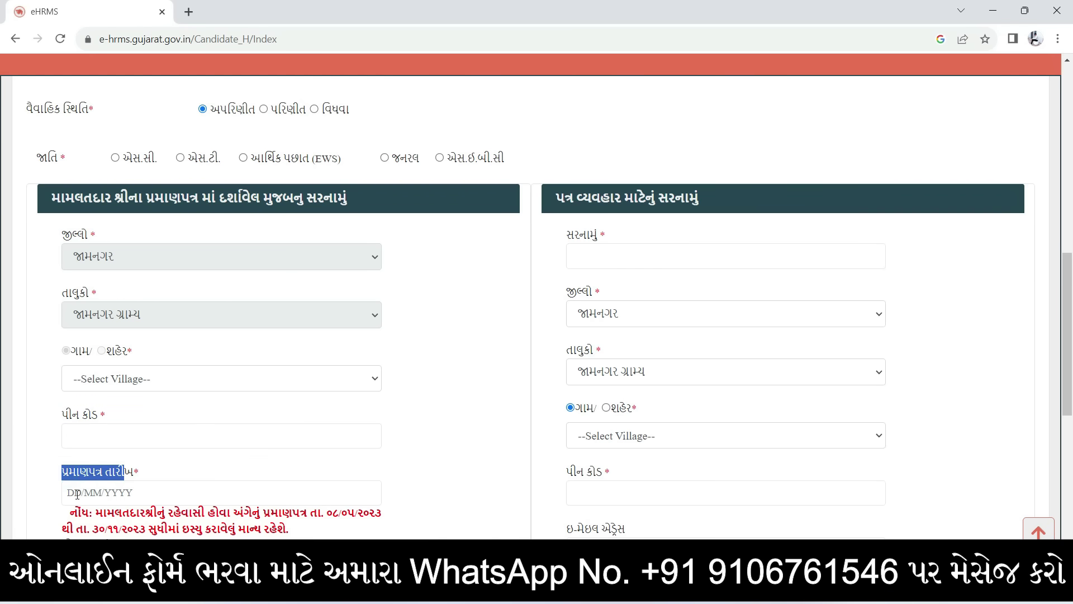
{"action": "left_click", "coordinate": [103, 493]}
{"action": "left_click", "coordinate": [462, 427]}
{"action": "left_click", "coordinate": [459, 425]}
Go through the correspondence address section's address, district, taluka, village, PIN code and e-mail fields
{"action": "left_click_drag", "start_coordinate": [563, 197], "coordinate": [689, 196]}
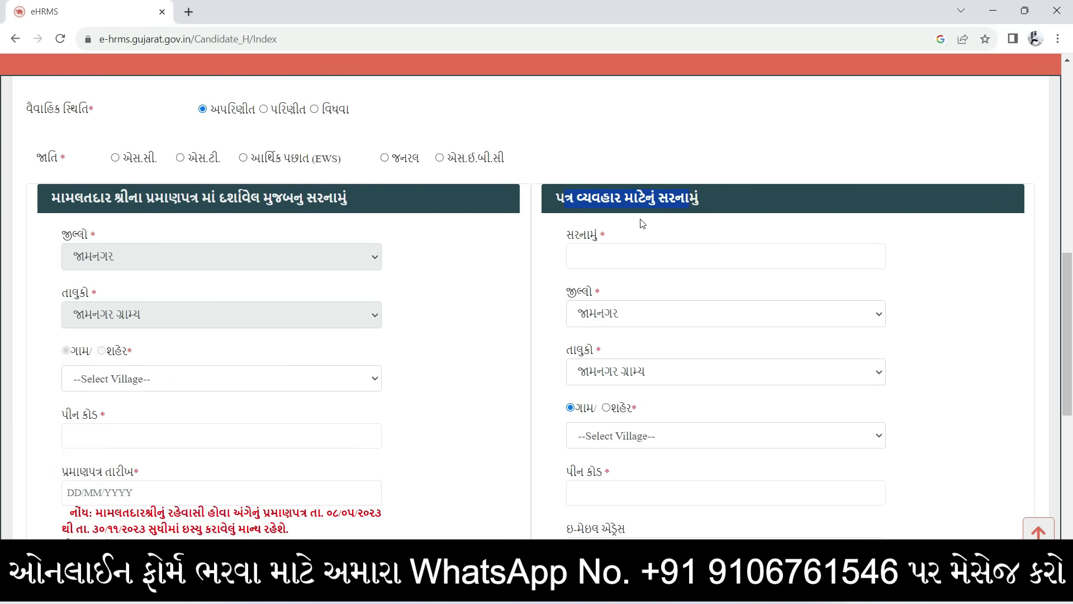
{"action": "left_click", "coordinate": [595, 257]}
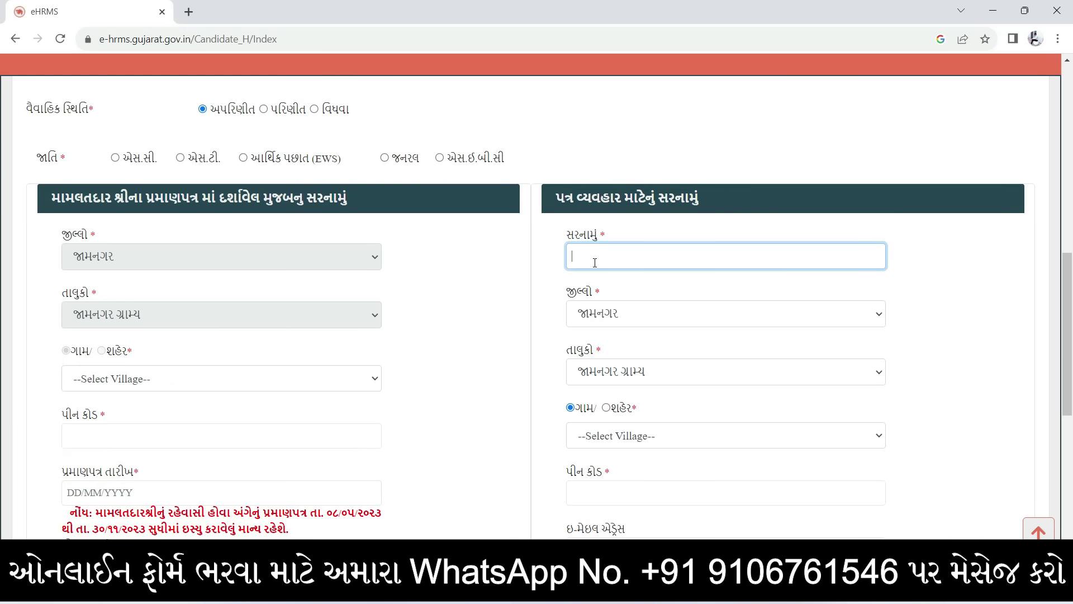
{"action": "left_click", "coordinate": [599, 315]}
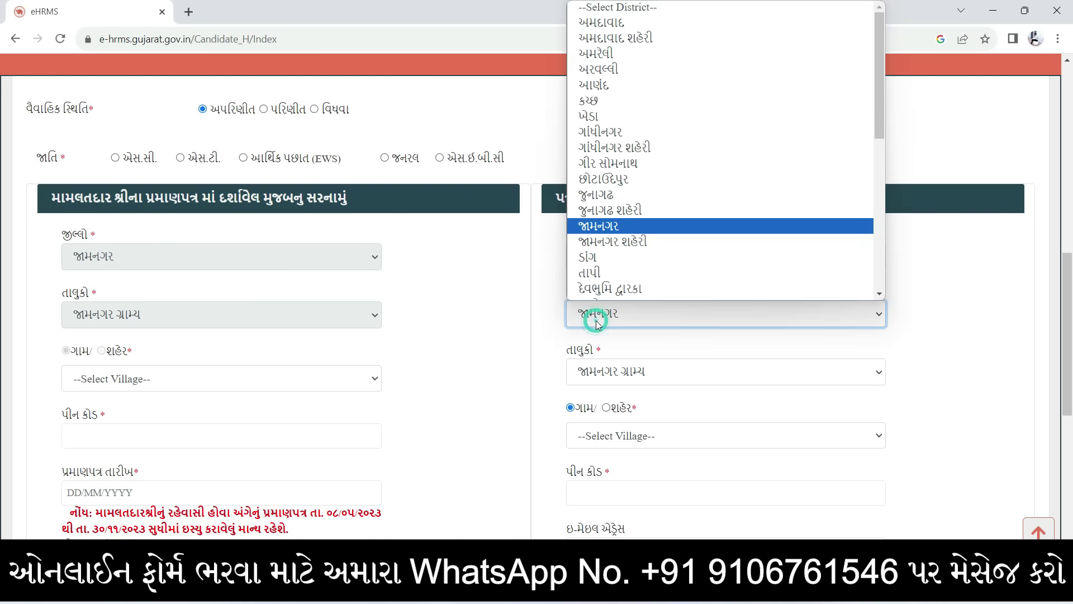
{"action": "left_click", "coordinate": [594, 373]}
{"action": "left_click", "coordinate": [593, 375]}
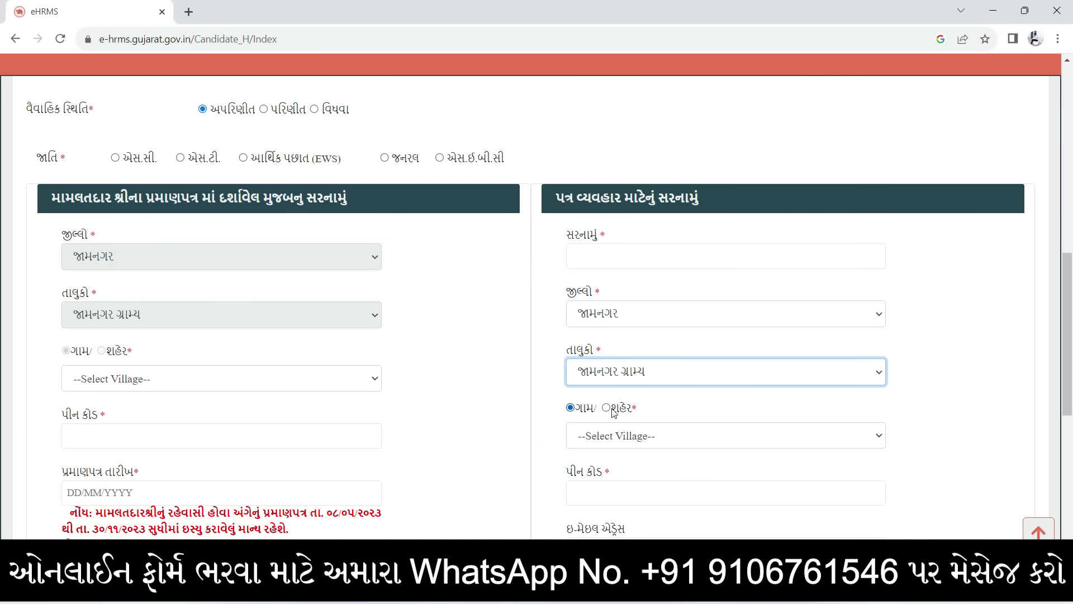
{"action": "left_click", "coordinate": [605, 437]}
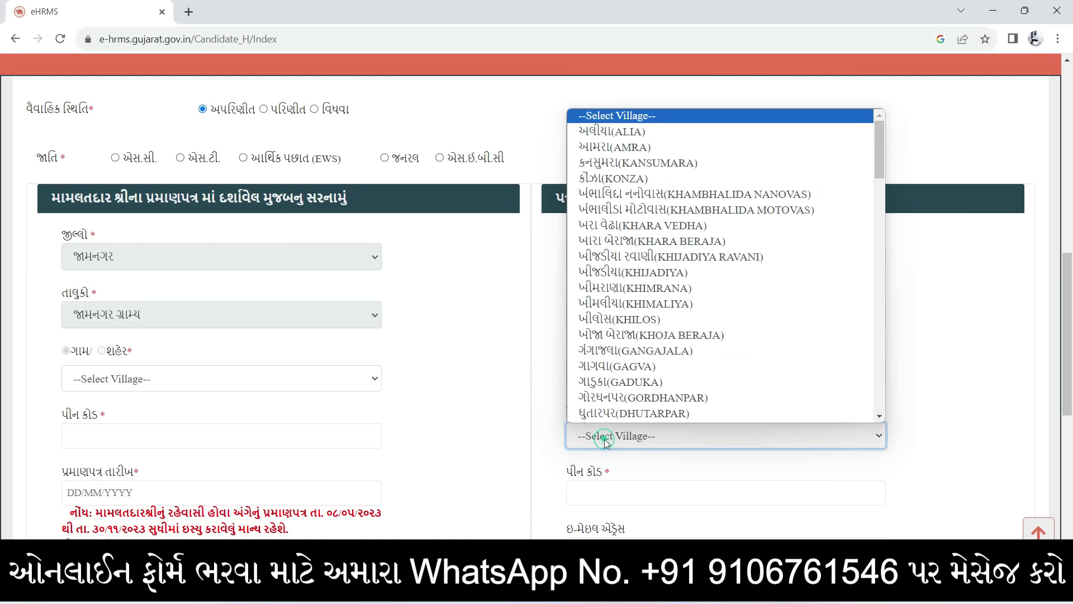
{"action": "left_click", "coordinate": [605, 438]}
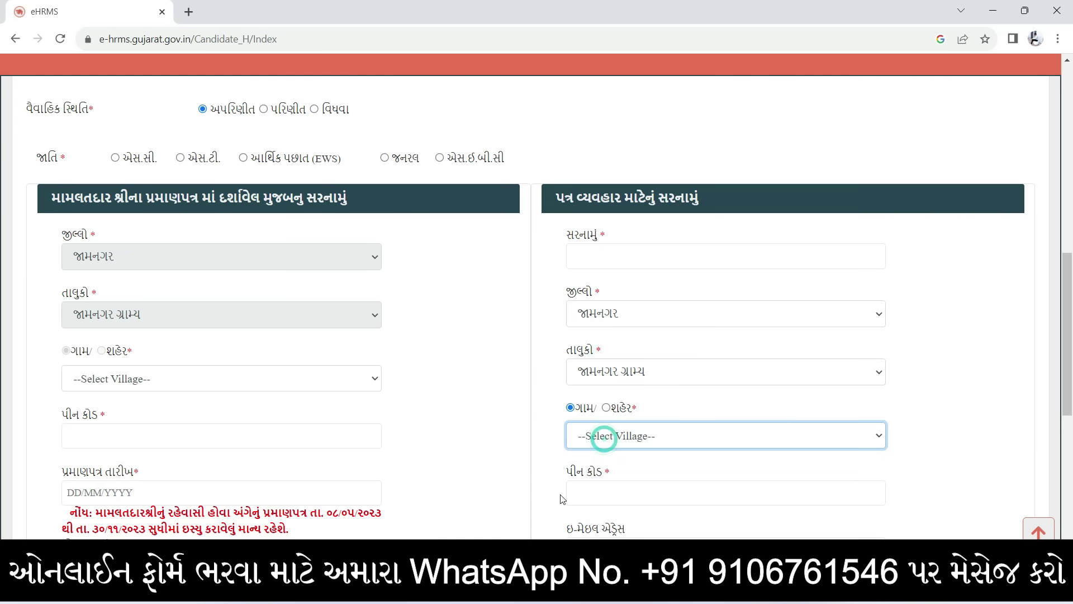
{"action": "left_click_drag", "start_coordinate": [566, 475], "coordinate": [598, 497]}
{"action": "left_click", "coordinate": [599, 496]}
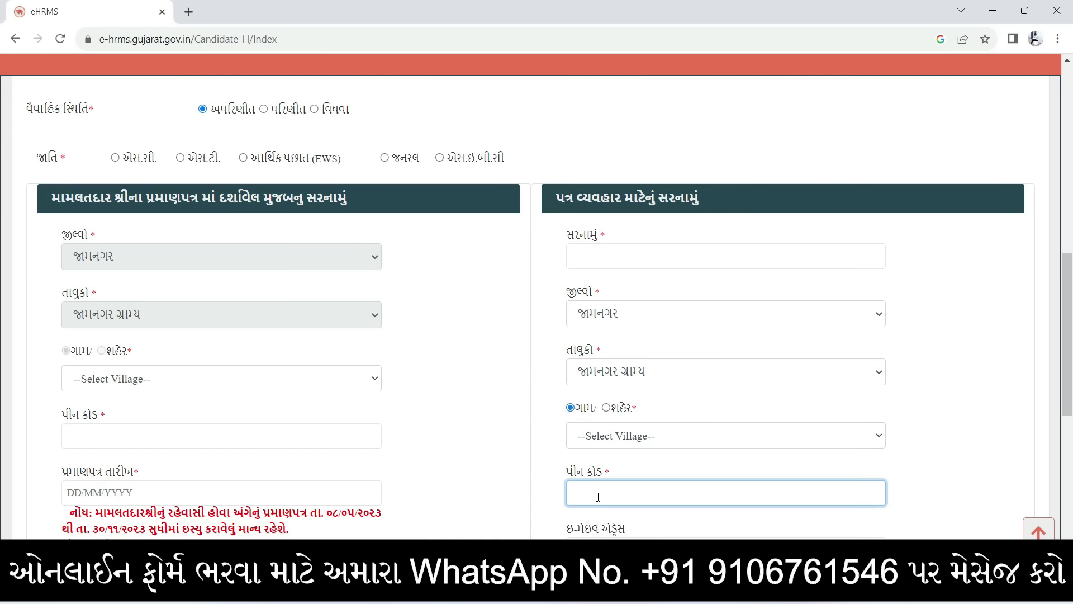
{"action": "left_click_drag", "start_coordinate": [575, 530], "coordinate": [611, 530]}
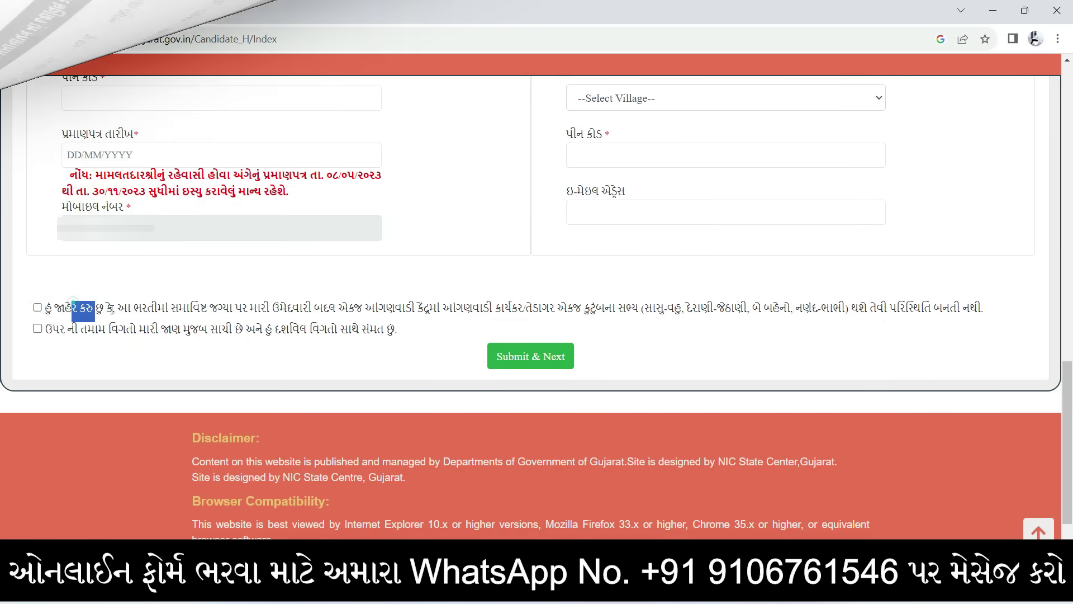
Read and accept both declarations, and submit the candidate information form to continue to the education details
{"action": "left_click_drag", "start_coordinate": [95, 310], "coordinate": [300, 331]}
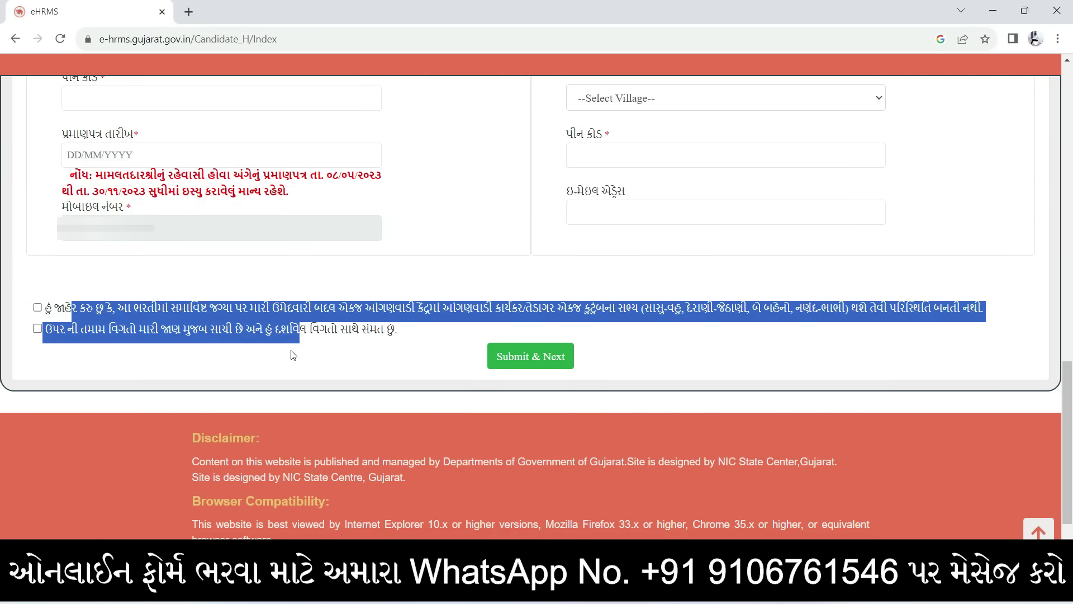
{"action": "left_click", "coordinate": [147, 357]}
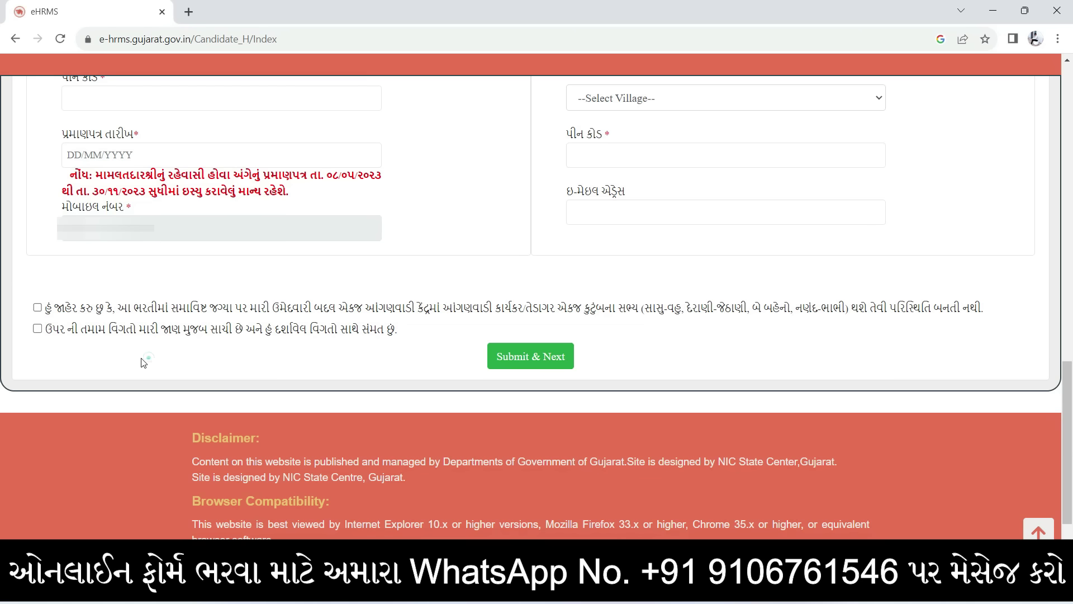
{"action": "left_click", "coordinate": [38, 308]}
{"action": "left_click", "coordinate": [38, 328]}
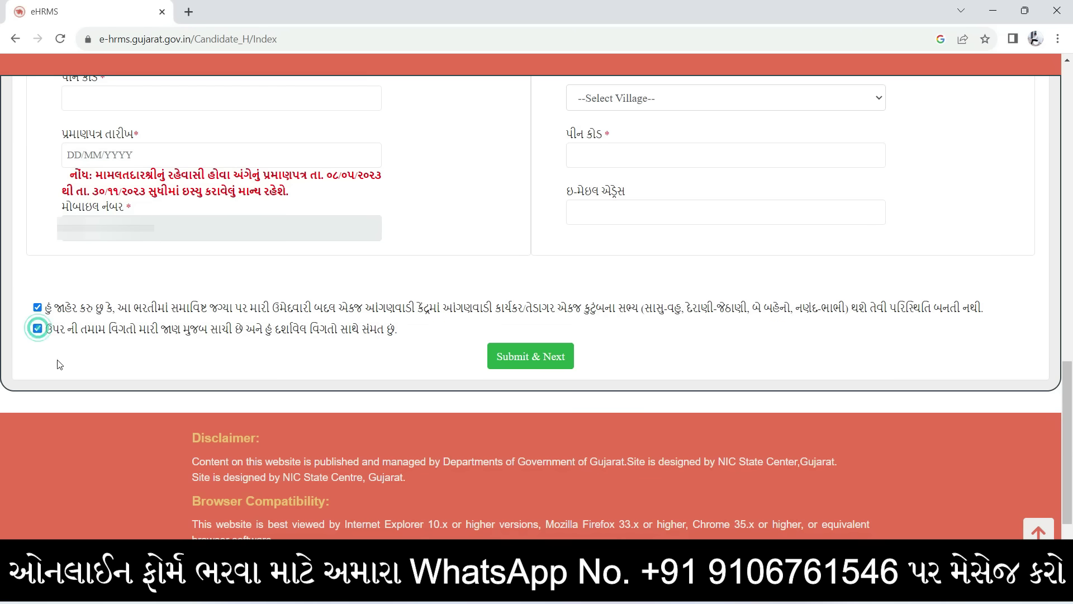
{"action": "left_click", "coordinate": [512, 364]}
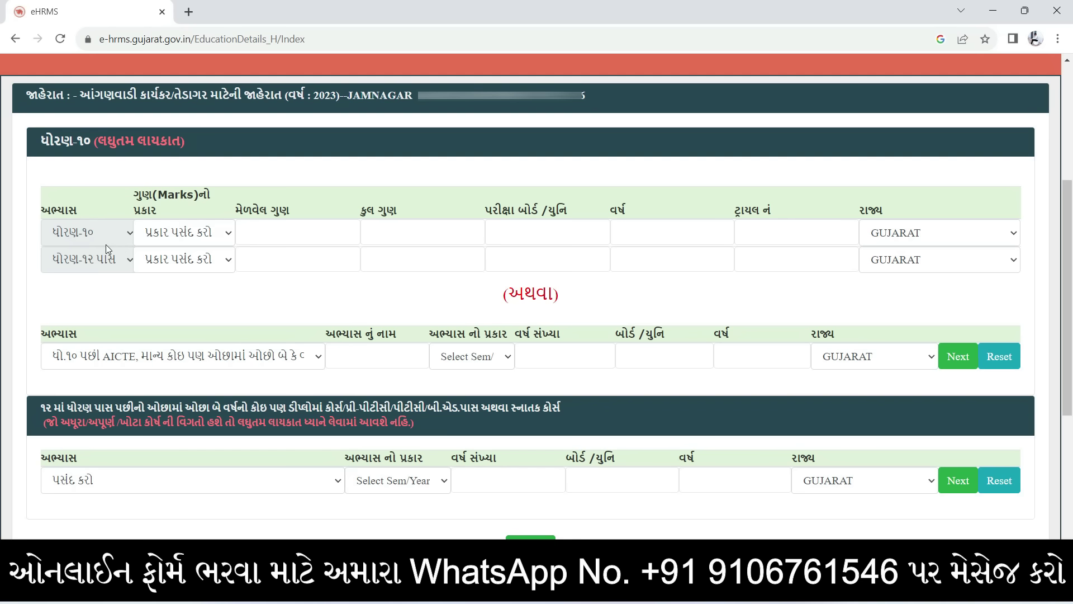
Set the Standard 10 marks type to ટકાવારી (percentage) and go through the row's marks, board, year, trial number and state fields
{"action": "left_click", "coordinate": [203, 239]}
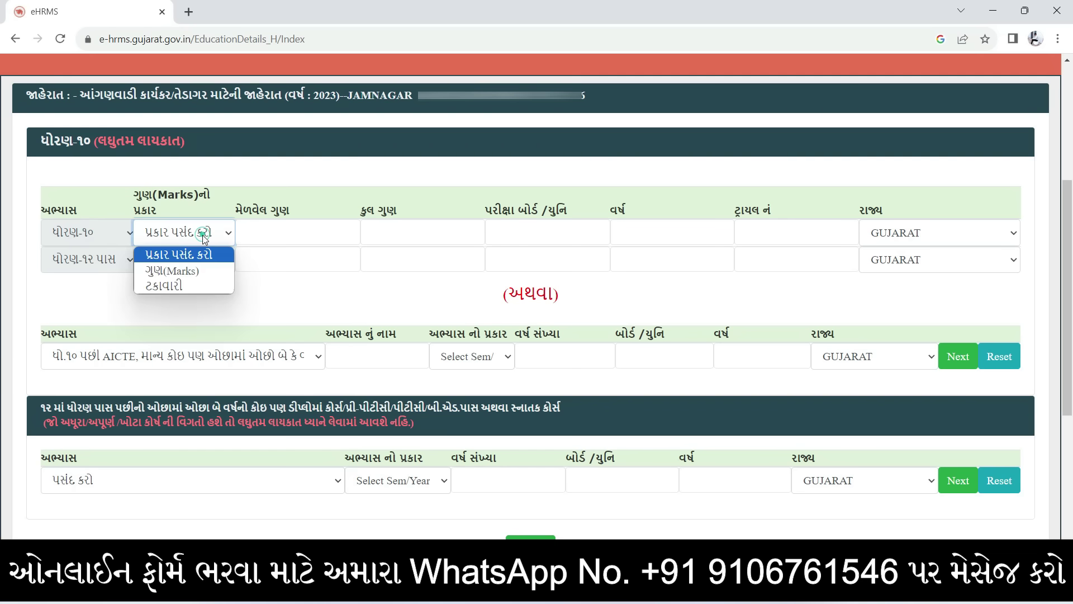
{"action": "left_click", "coordinate": [193, 285]}
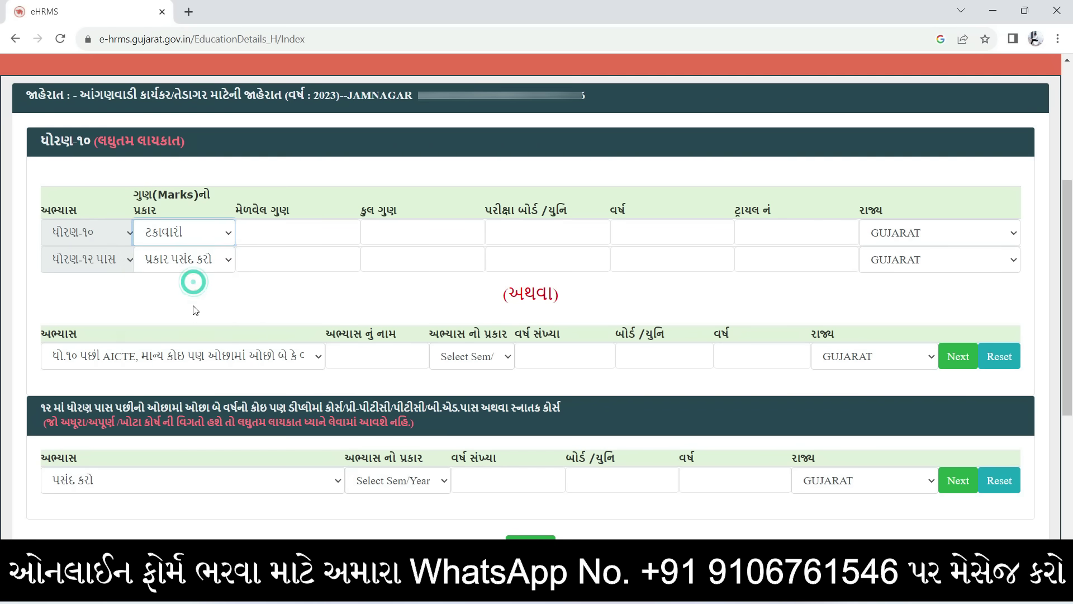
{"action": "left_click", "coordinate": [254, 236]}
{"action": "left_click", "coordinate": [390, 235]}
{"action": "left_click", "coordinate": [522, 233]}
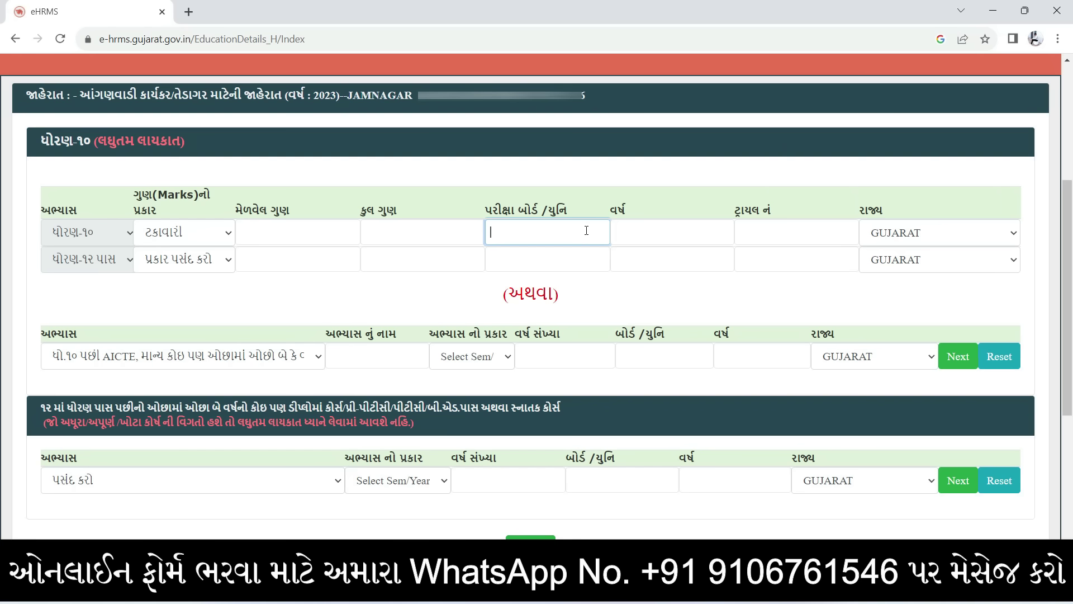
{"action": "left_click", "coordinate": [661, 231]}
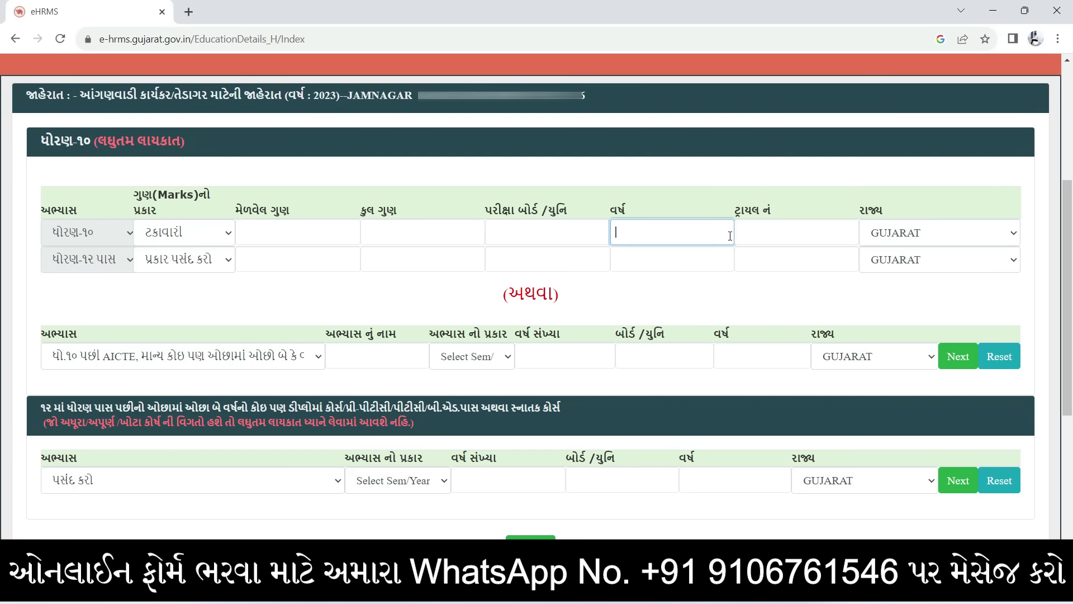
{"action": "left_click", "coordinate": [756, 229]}
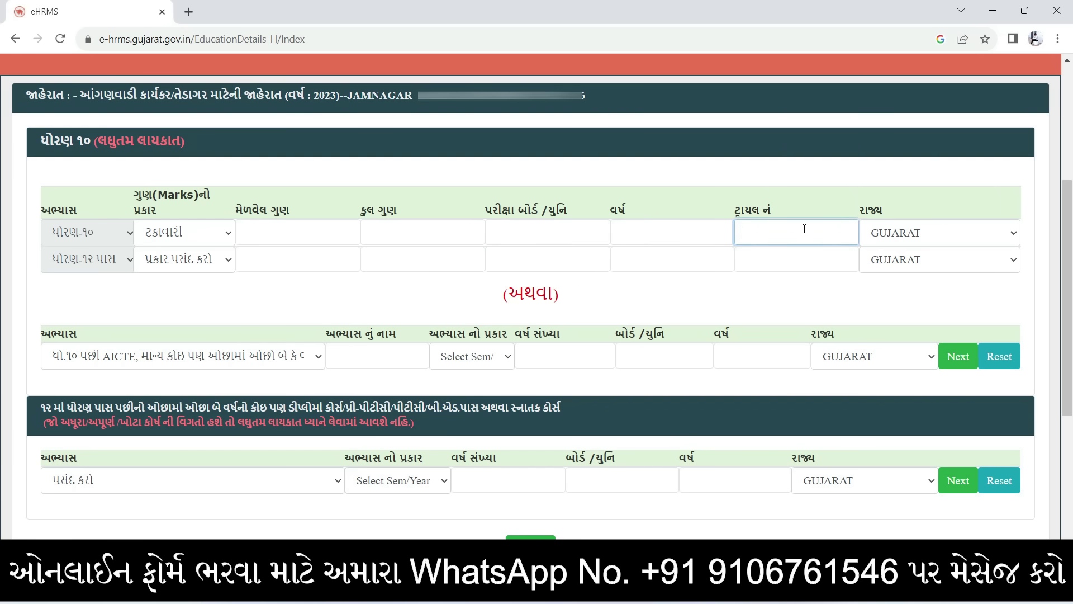
{"action": "left_click", "coordinate": [898, 235]}
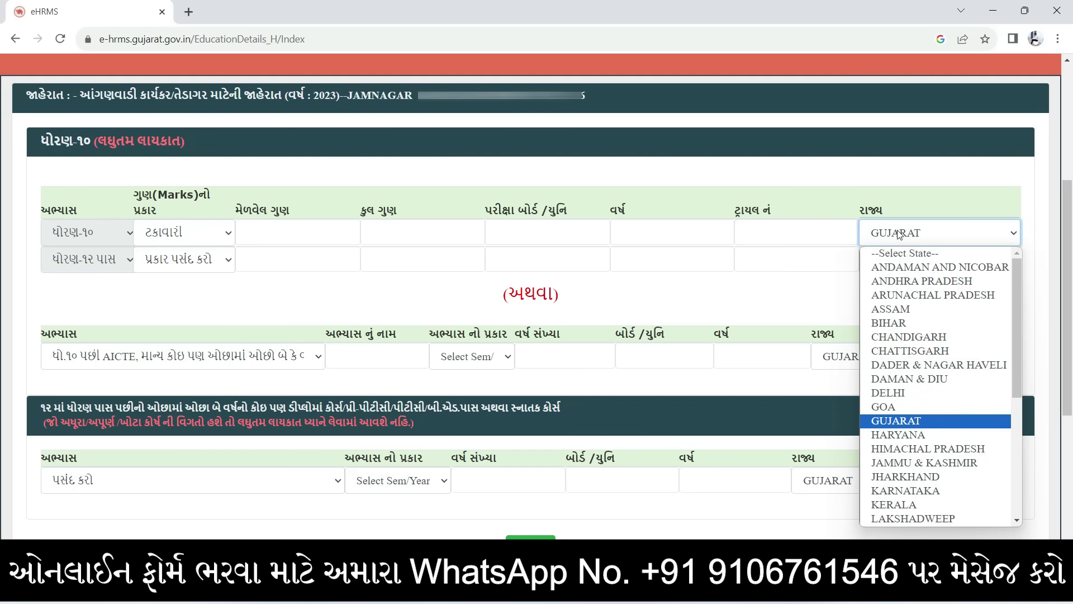
{"action": "left_click", "coordinate": [899, 235]}
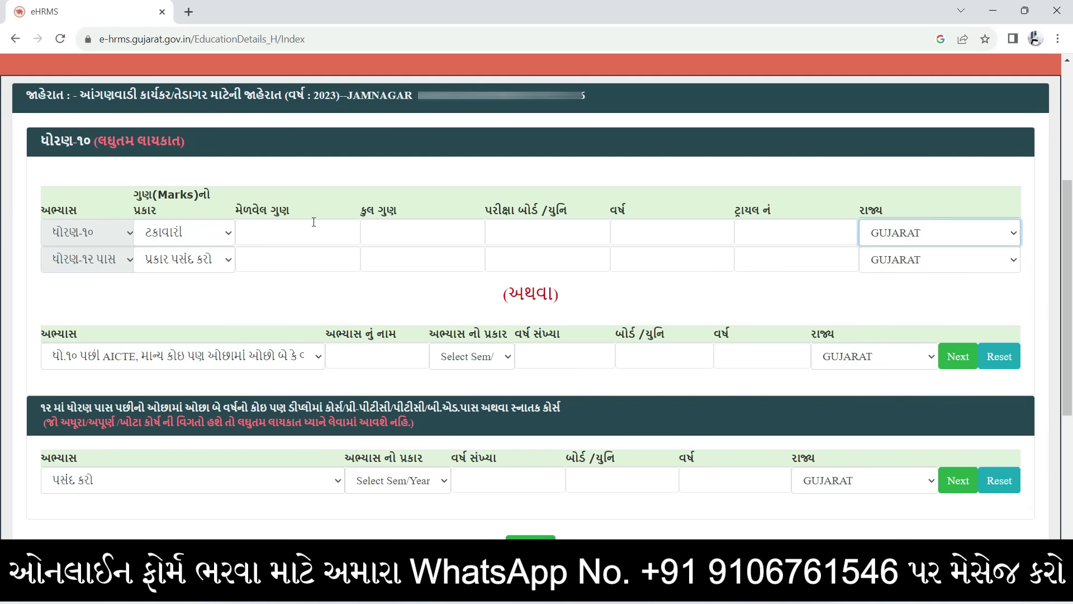
Go through the Standard 12 row and the course options for the post-Standard 10 diploma and the post-Standard 12 diploma or graduate sections
{"action": "left_click", "coordinate": [75, 265]}
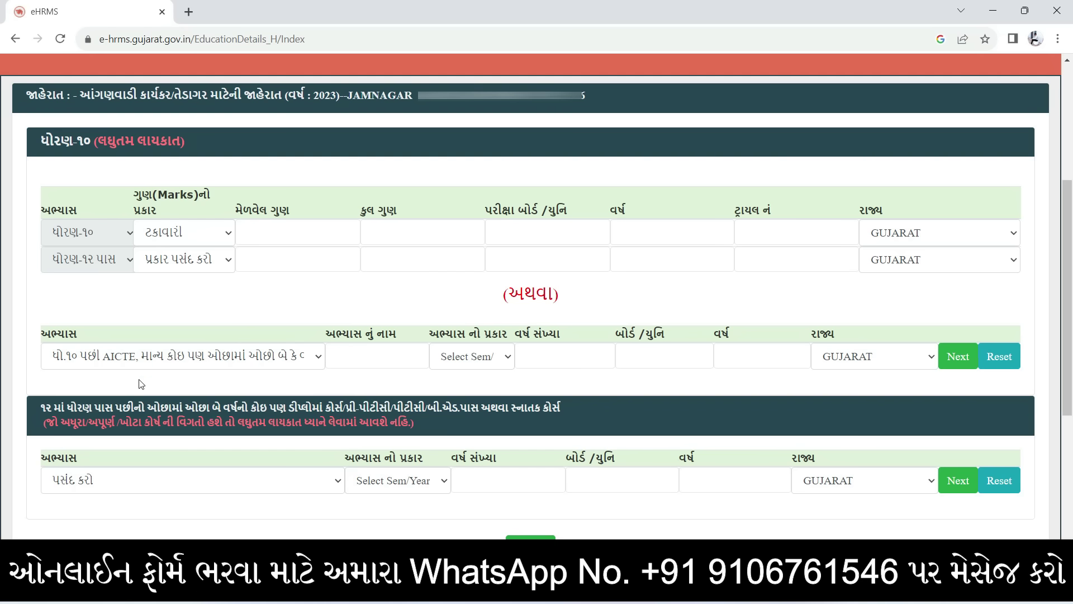
{"action": "left_click", "coordinate": [132, 365]}
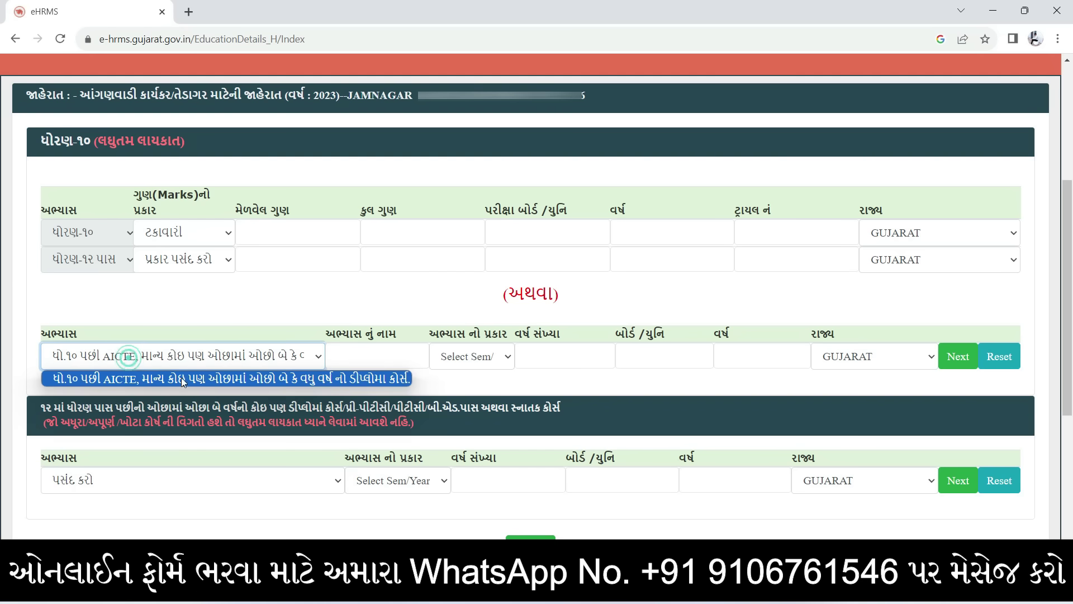
{"action": "left_click", "coordinate": [476, 380]}
{"action": "left_click", "coordinate": [233, 483]}
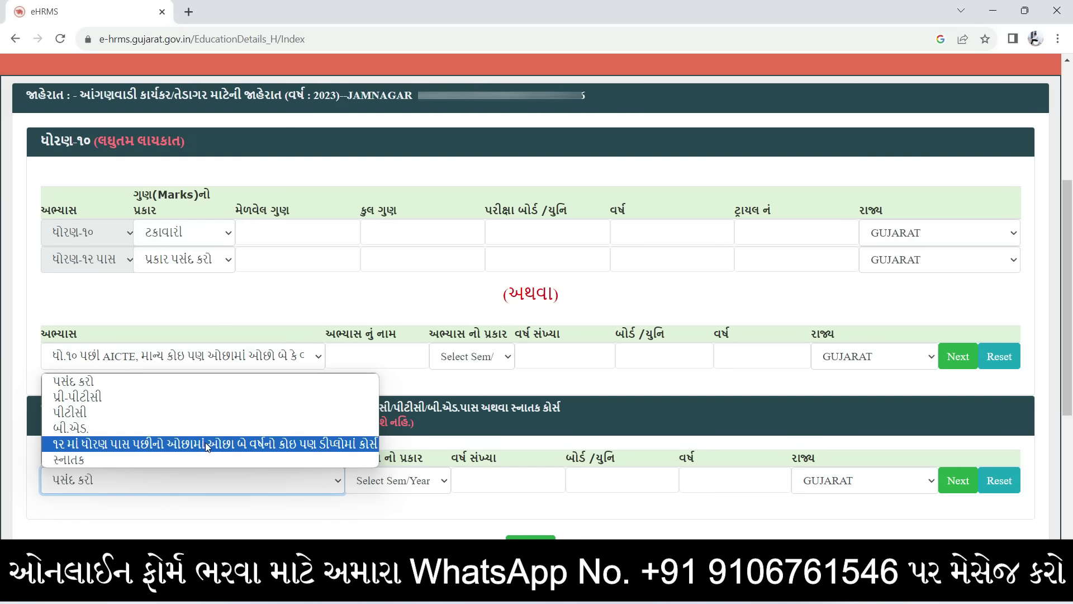
{"action": "left_click", "coordinate": [317, 523]}
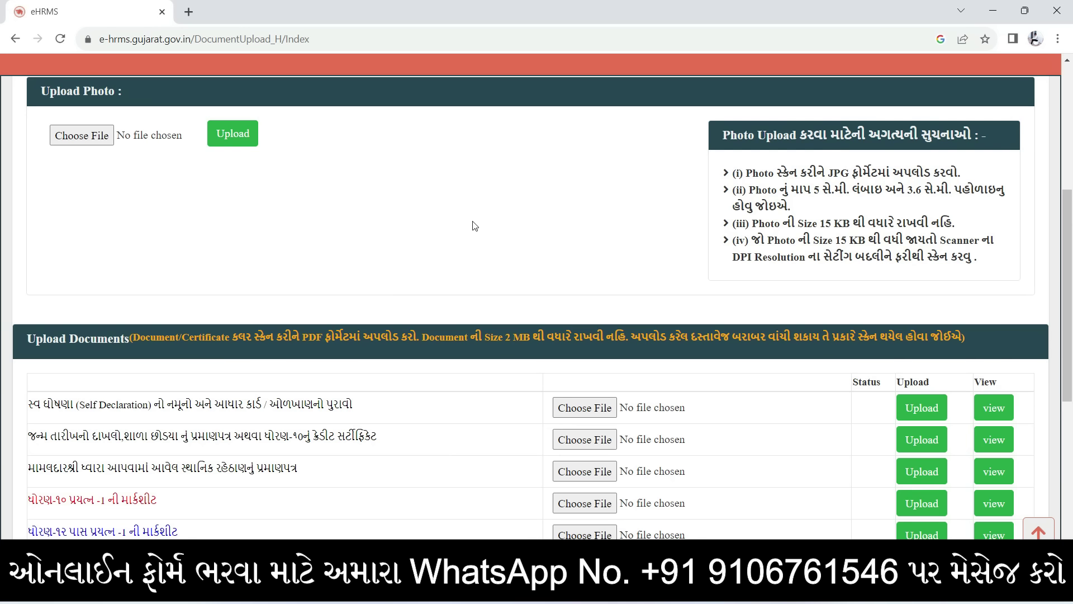
Read the photo upload instructions, checking the required file format, photo dimensions and maximum file size
{"action": "left_click_drag", "start_coordinate": [852, 134], "coordinate": [971, 130]}
{"action": "left_click_drag", "start_coordinate": [850, 178], "coordinate": [826, 177]}
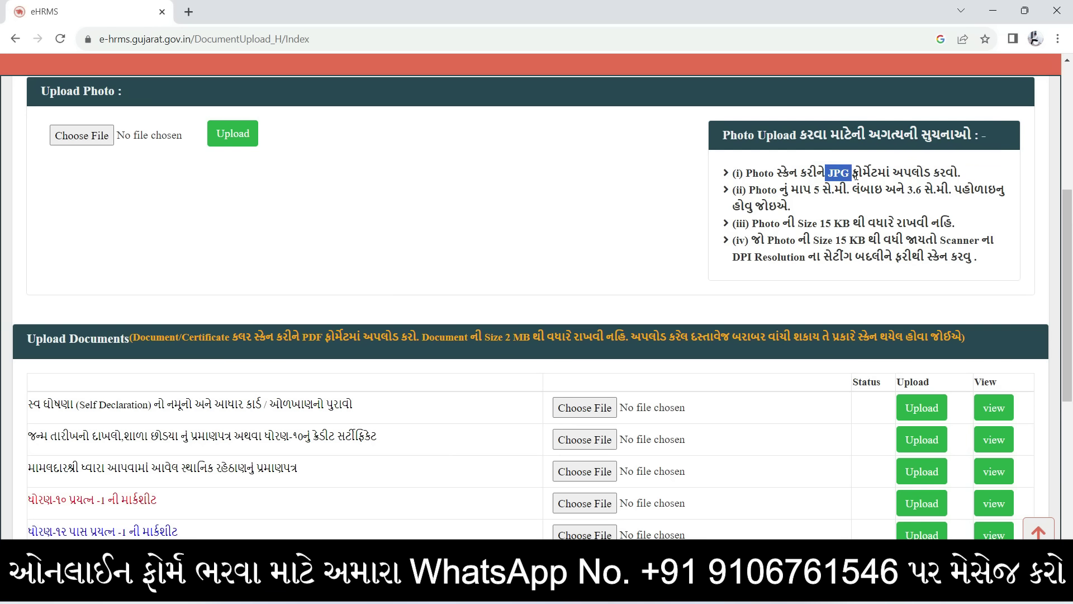
{"action": "left_click", "coordinate": [818, 193]}
{"action": "left_click_drag", "start_coordinate": [818, 193], "coordinate": [963, 190]}
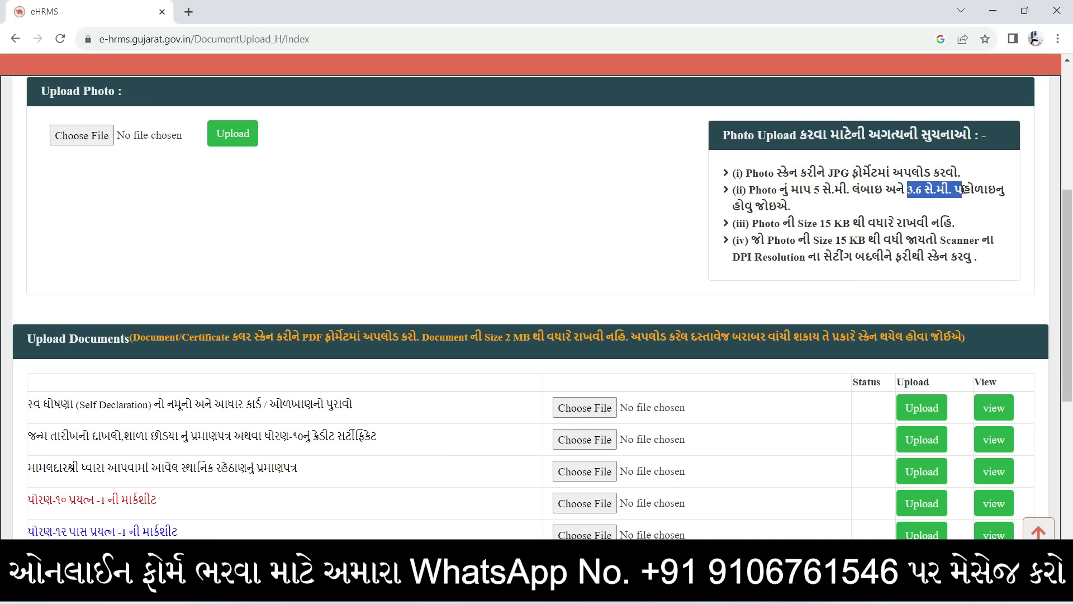
{"action": "left_click_drag", "start_coordinate": [819, 224], "coordinate": [906, 222]}
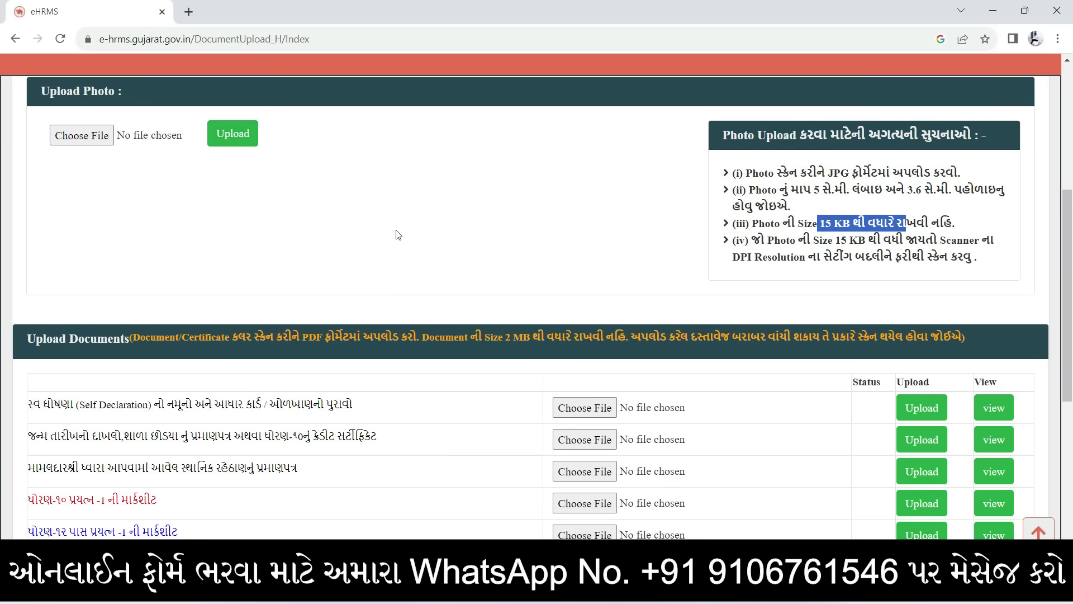
Read the document upload requirements on scan format and file size, and check the self-declaration and identity proof entry
{"action": "left_click_drag", "start_coordinate": [29, 340], "coordinate": [122, 350]}
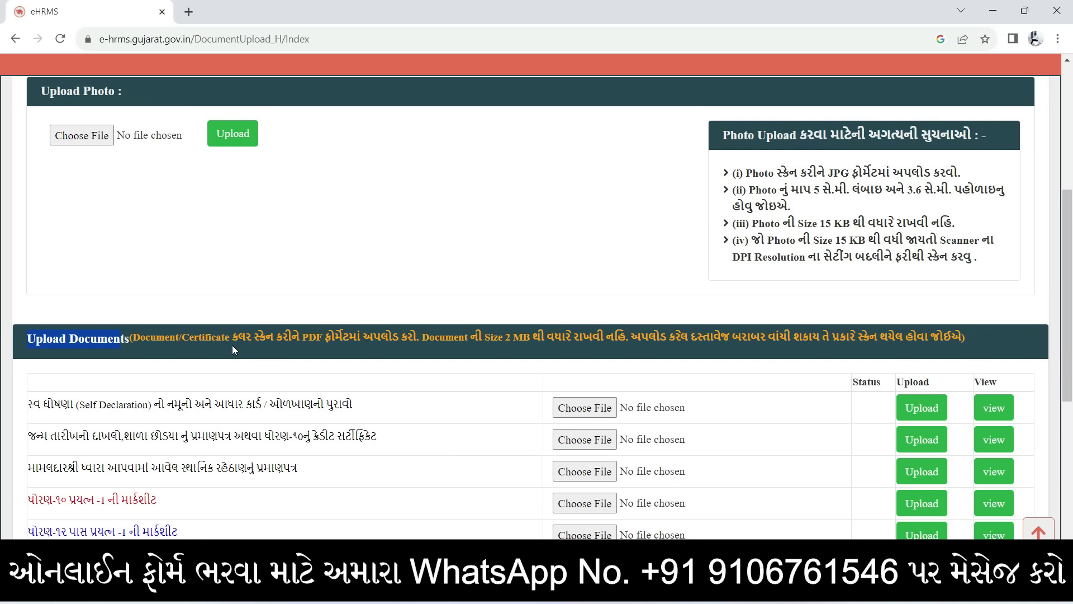
{"action": "left_click_drag", "start_coordinate": [236, 338], "coordinate": [345, 343]}
{"action": "left_click_drag", "start_coordinate": [487, 337], "coordinate": [540, 337]}
{"action": "left_click_drag", "start_coordinate": [35, 403], "coordinate": [321, 410]}
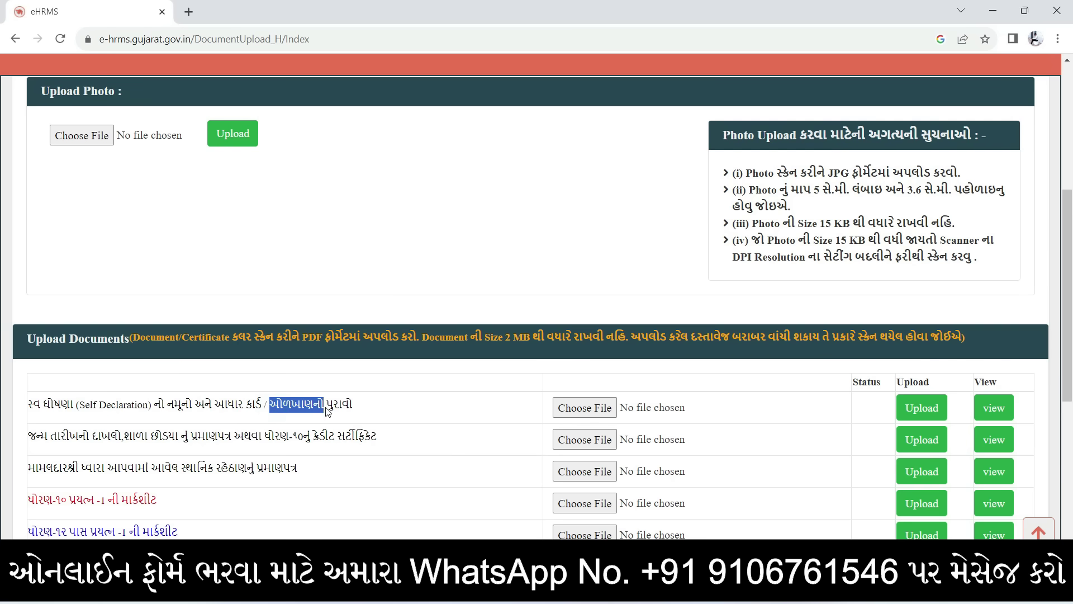